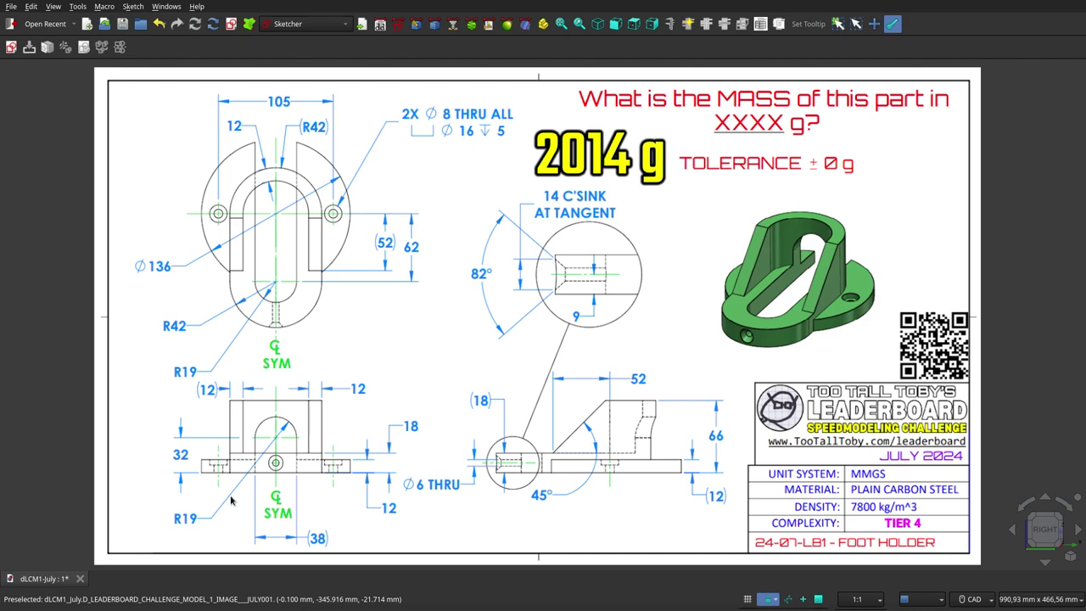
- Switch to the front view, show the solid part over the drawing and zoom in
key("1")
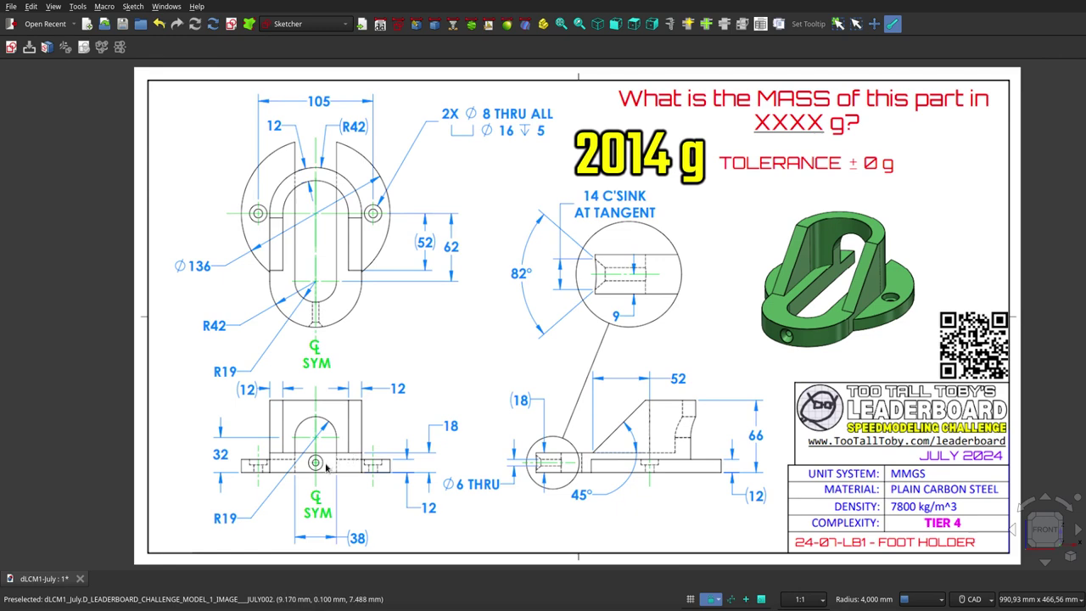
key("space")
scroll(314, 484, "up", 2)
scroll(297, 486, "up", 5)
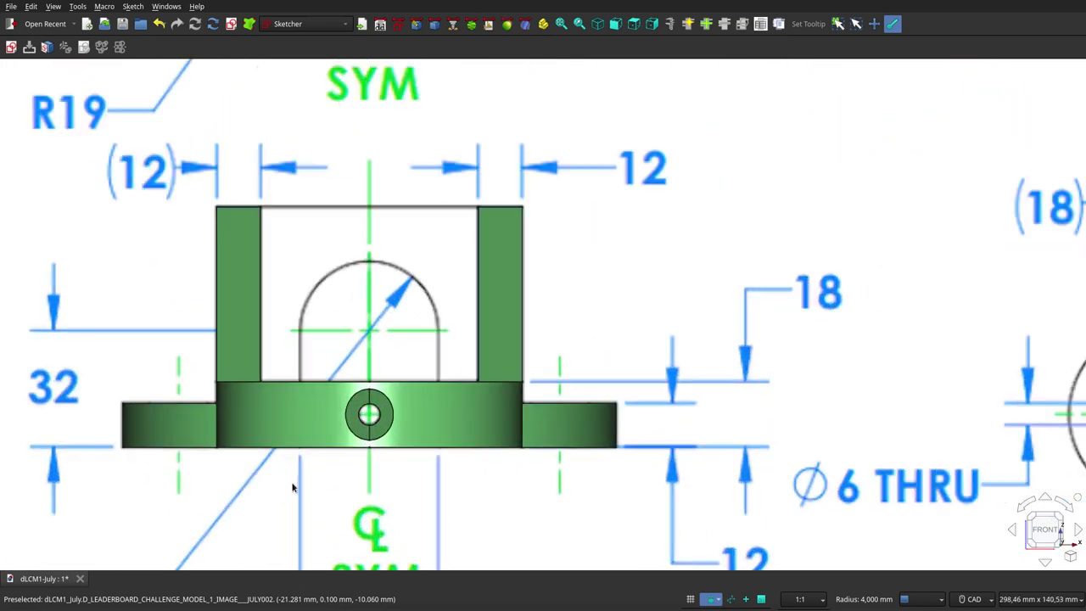
scroll(671, 326, "down", 4)
scroll(558, 407, "up", 3)
scroll(558, 407, "down", 2)
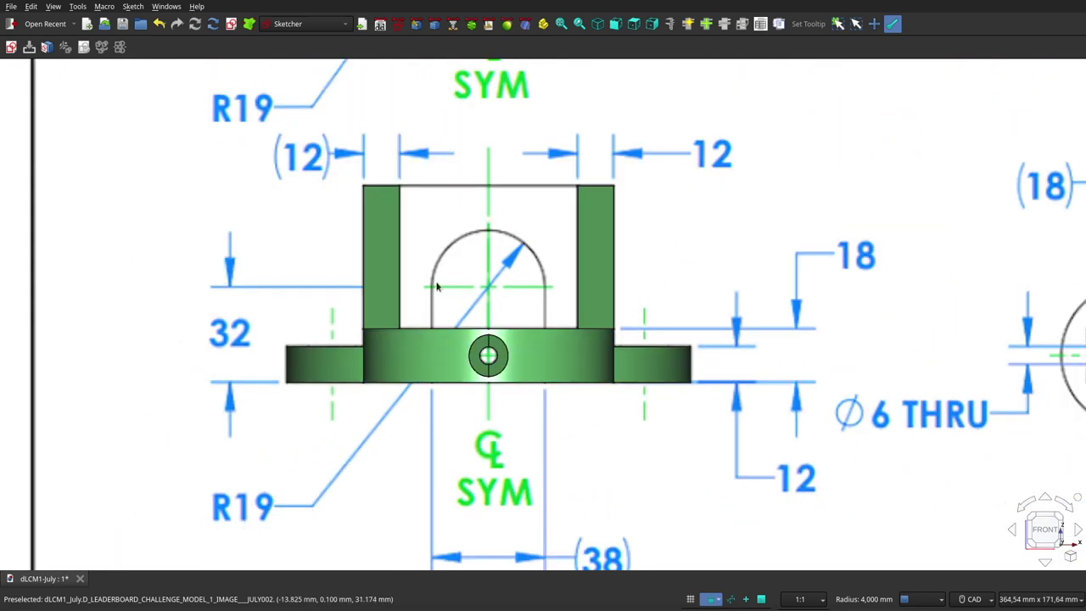
scroll(431, 313, "up", 2)
scroll(412, 229, "up", 1)
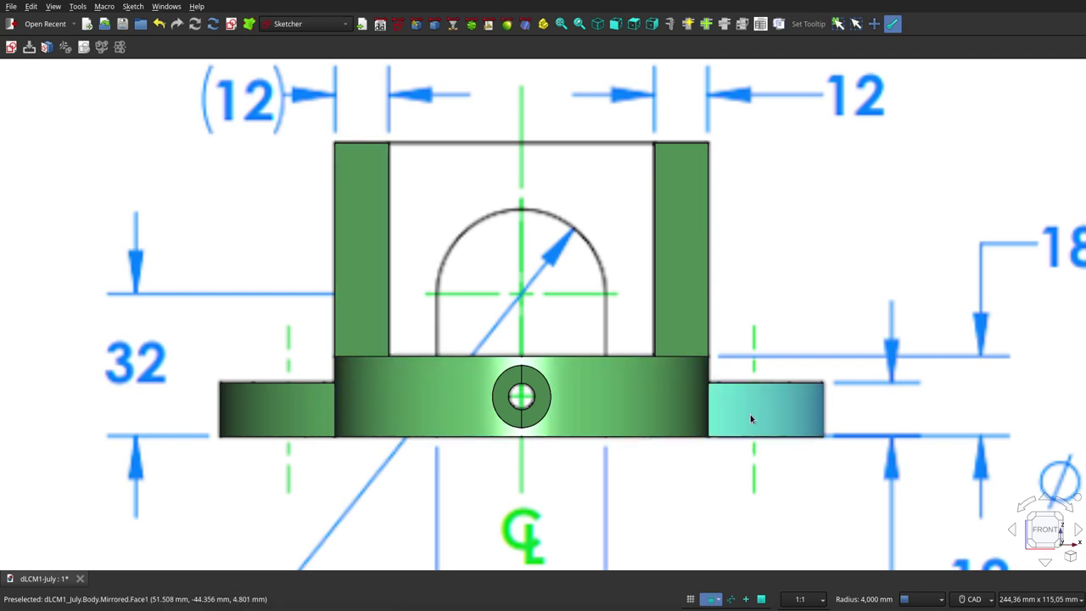
- Make the part semi-transparent, flick its visibility to compare, and leave it opaque
key("shift+t")
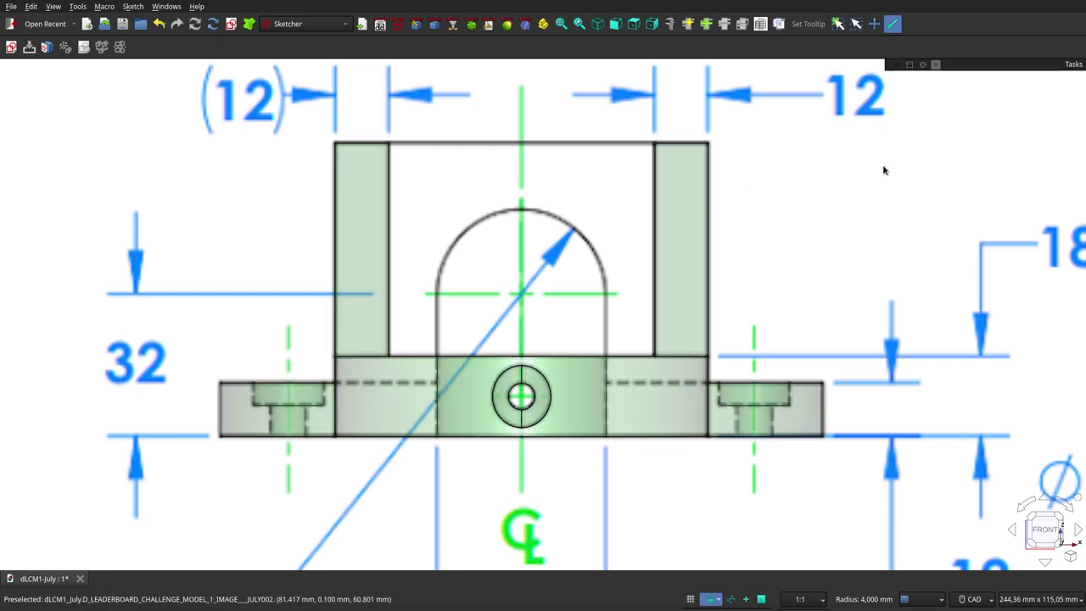
key("space")
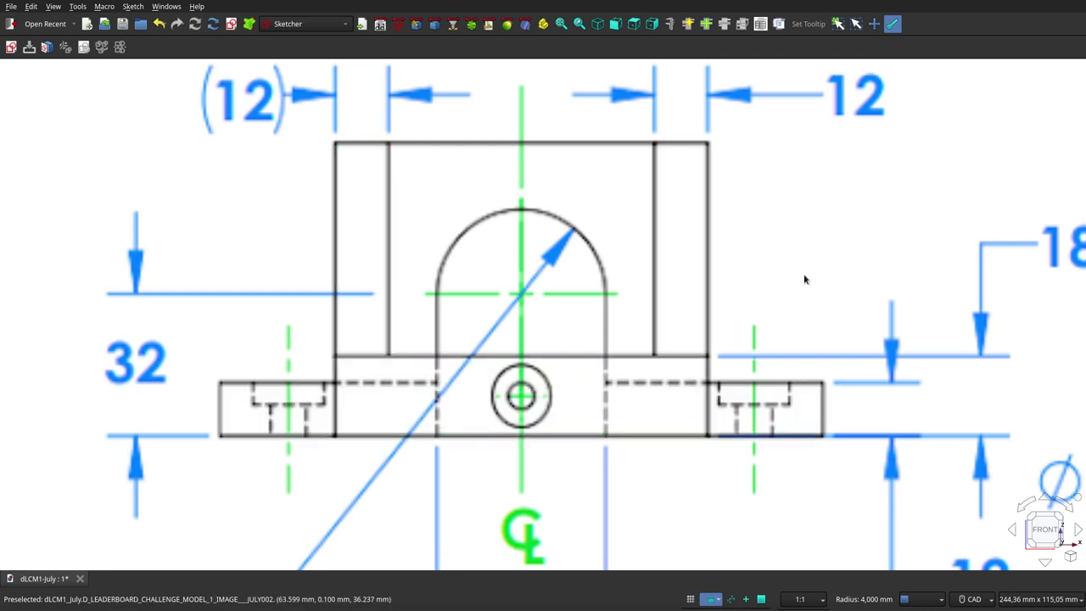
key("space")
key("space")
key("space")
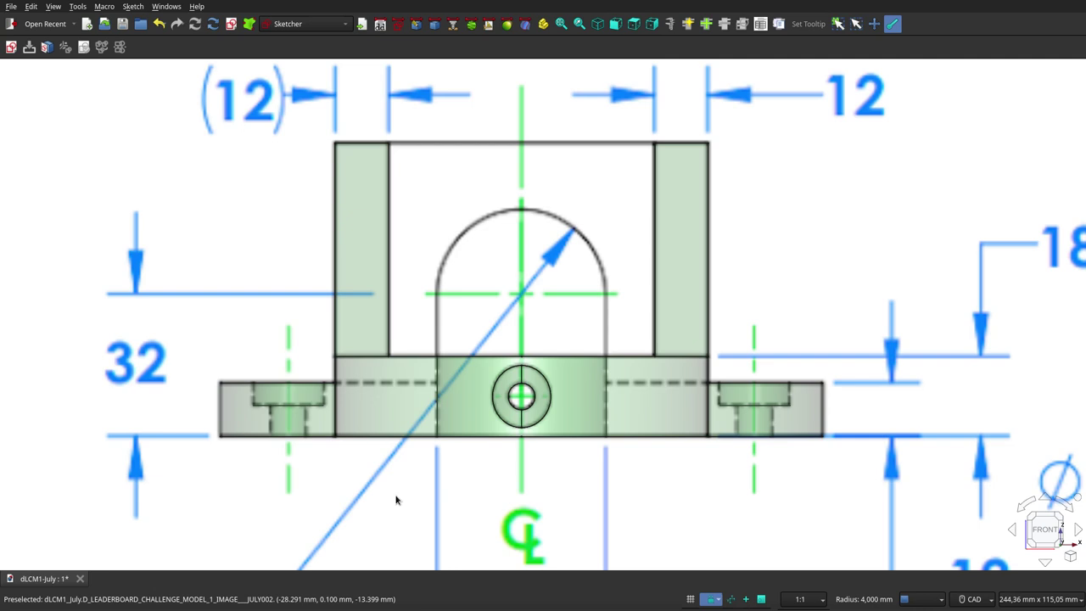
key("v")
key("t")
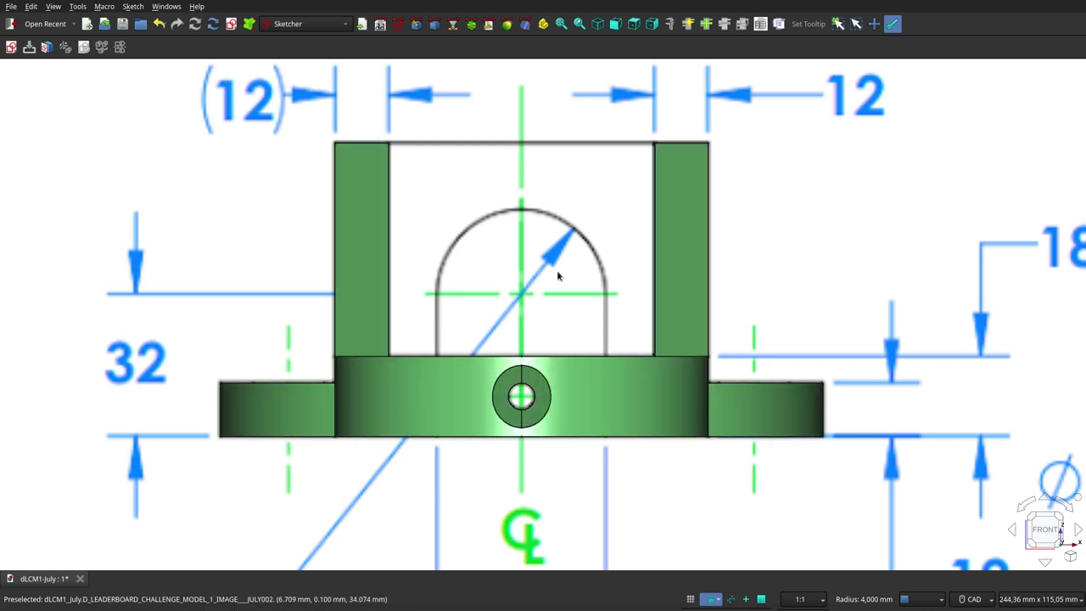
key("space")
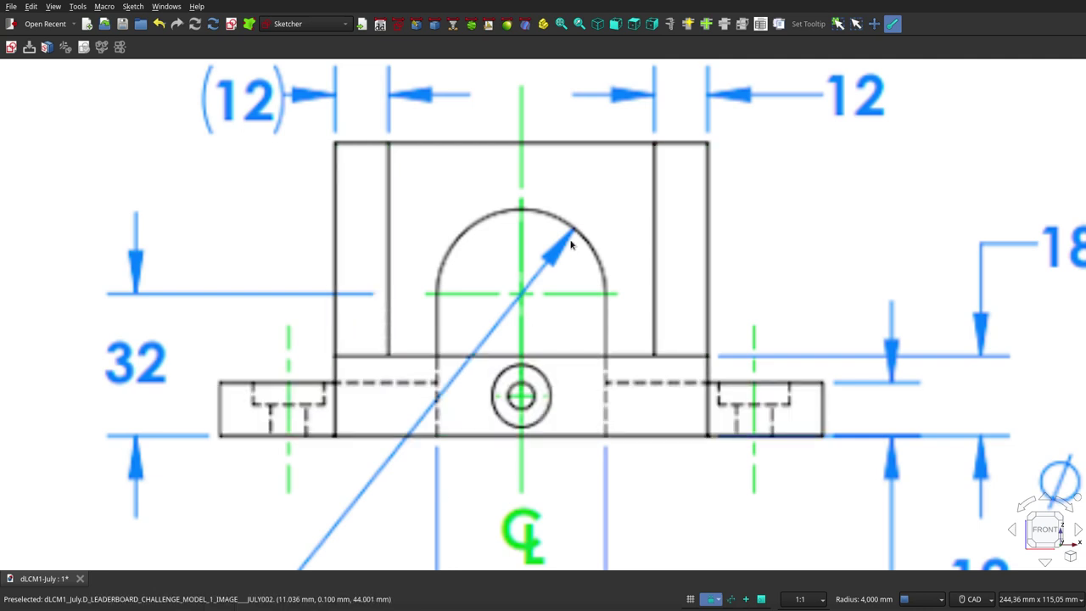
key("space")
key("space")
key("space")
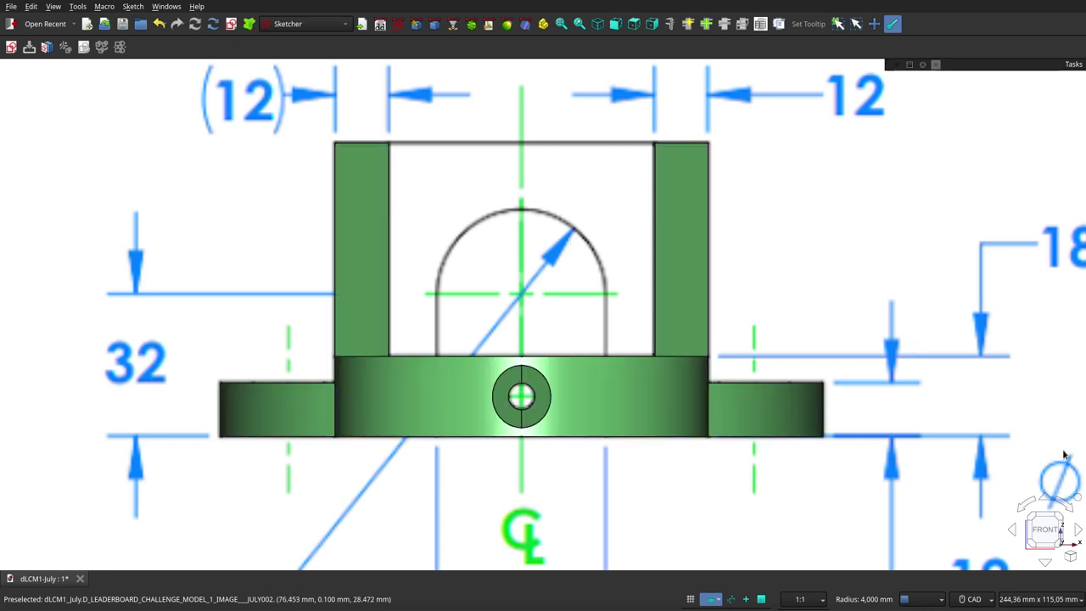
- From the rear view, make the body semi-transparent over the mirrored drawing
left_click(1078, 502)
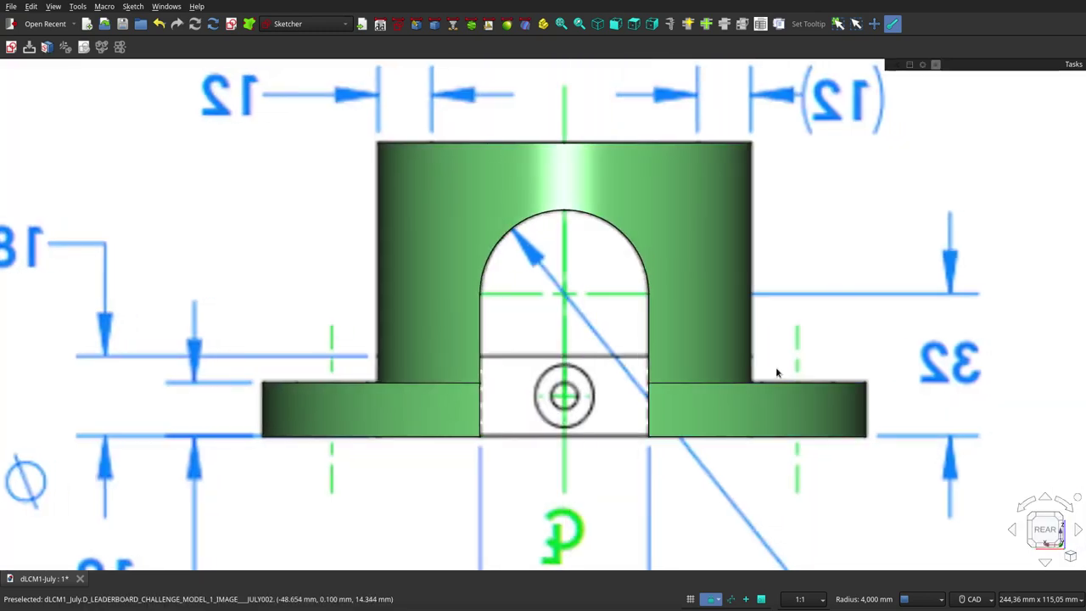
left_click(584, 191)
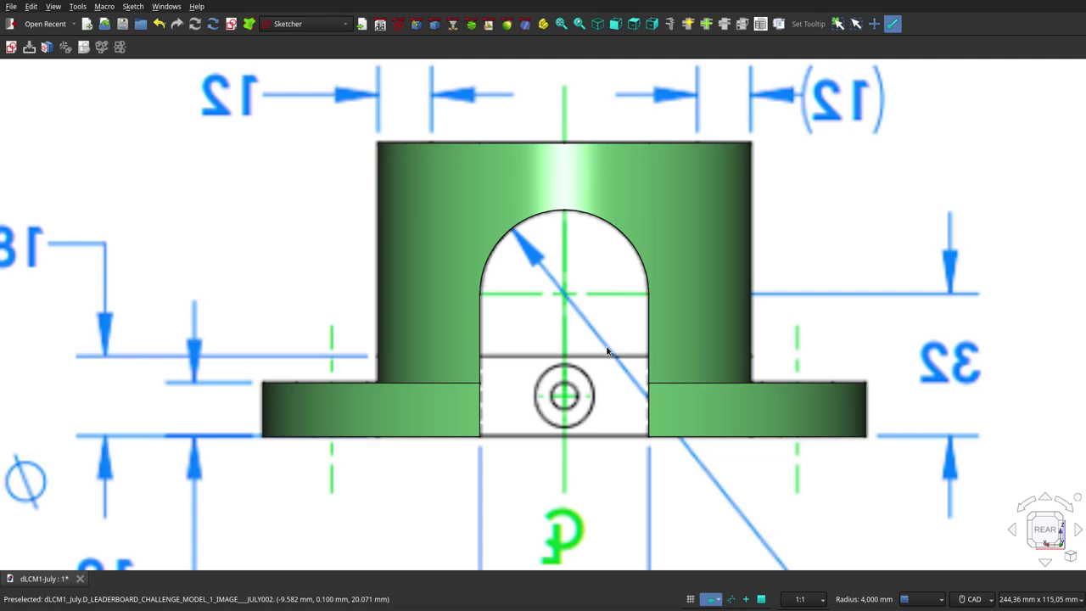
key("shift+t")
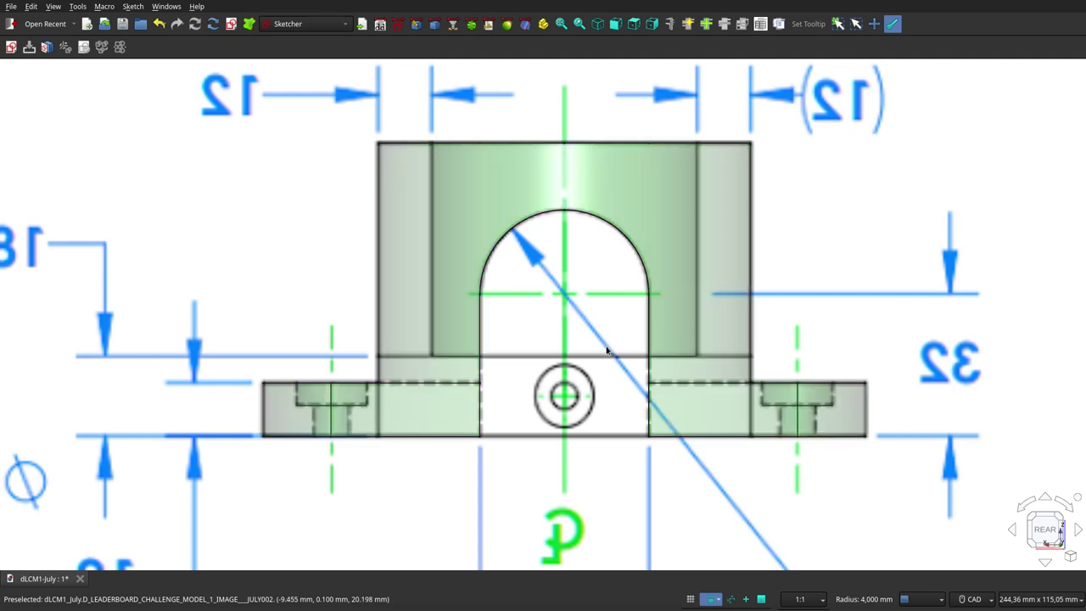
- Repeatedly flick the body's shading off and on to compare its edges with the drawing
key("v")
key("3")
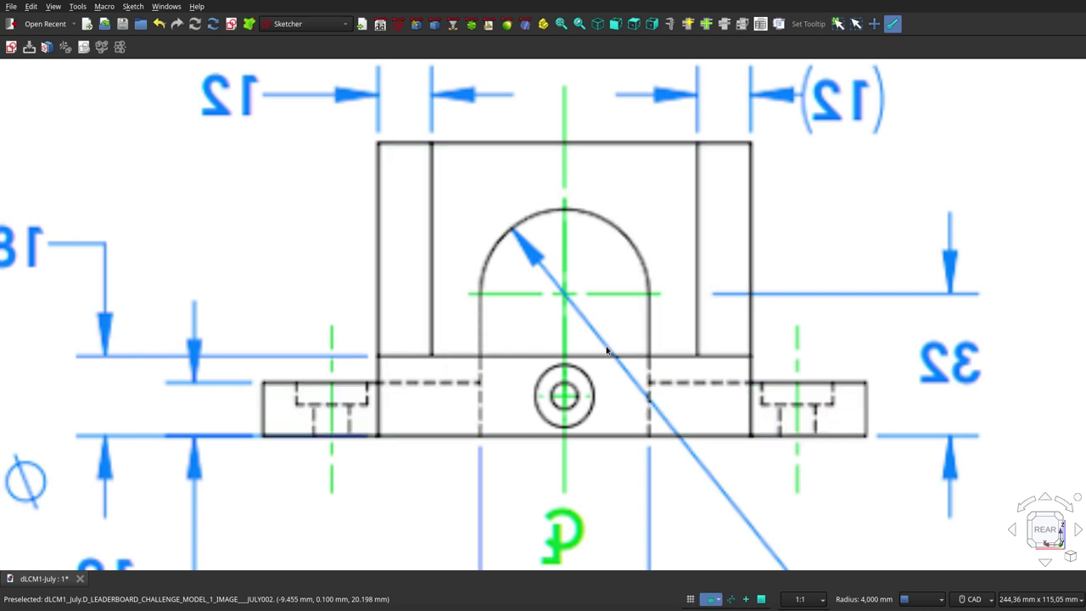
key("v")
key("1")
key("v")
key("3")
key("v")
key("1")
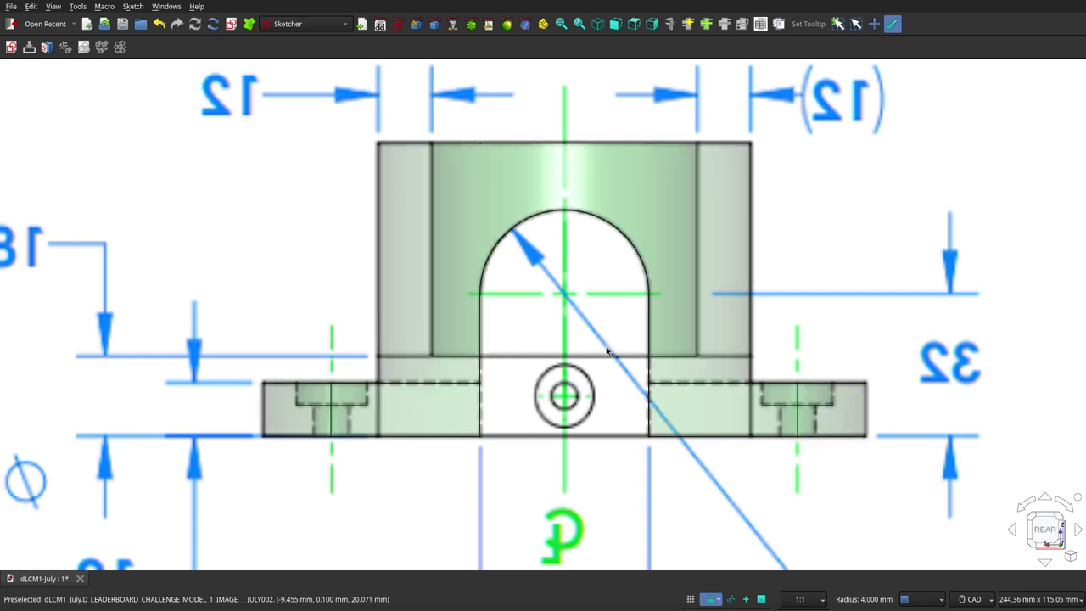
key("v")
key("3")
key("v")
key("1")
key("1")
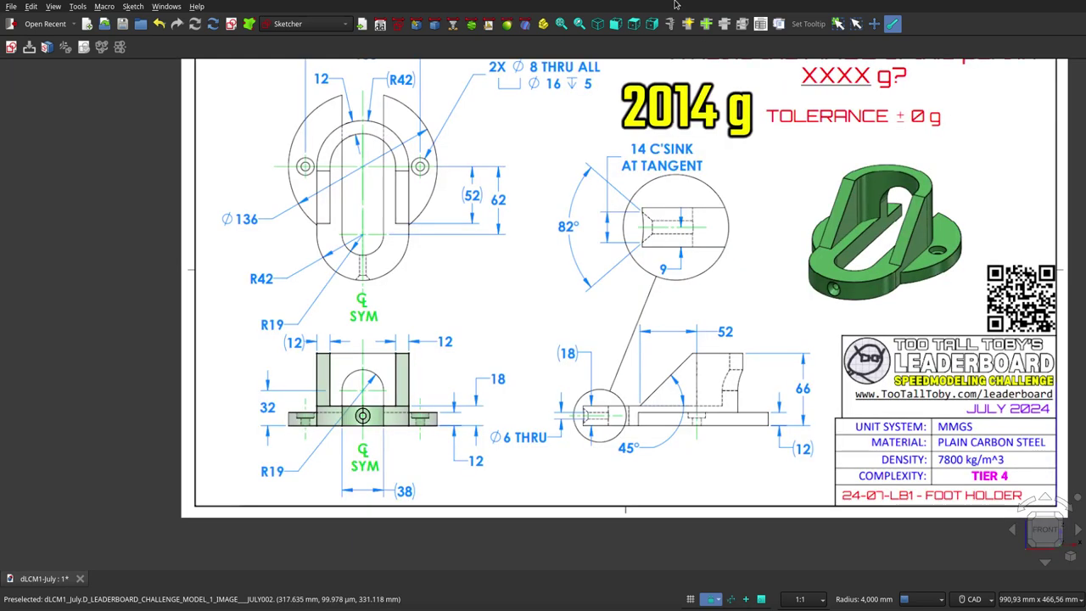
- Look down on the part from the top view and zoom over the top-view drawing
left_click(634, 23)
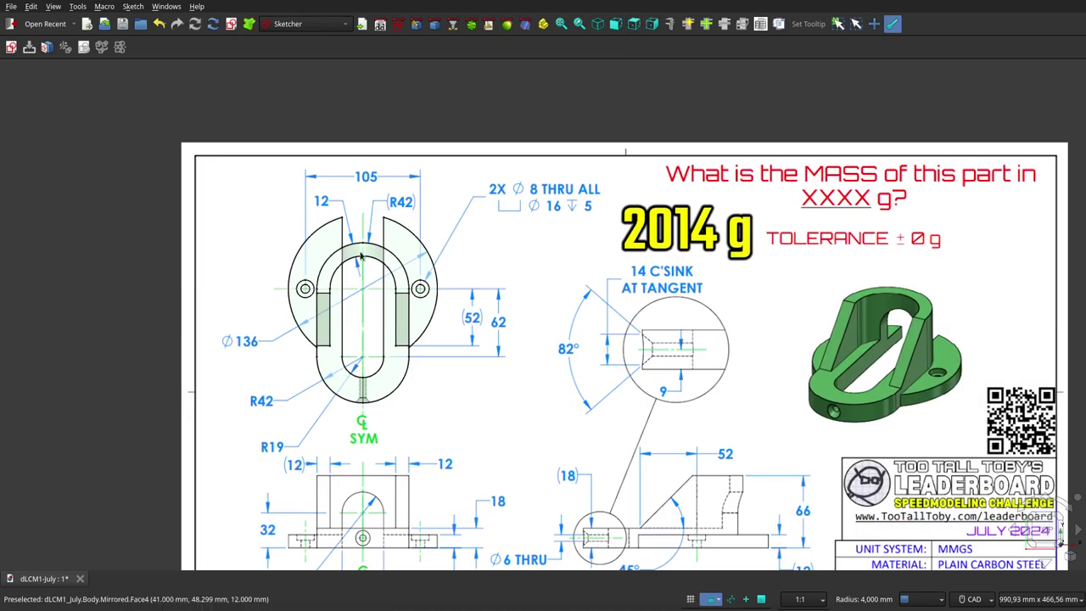
scroll(368, 294, "up", 2)
scroll(368, 294, "up", 1)
scroll(504, 297, "down", 3)
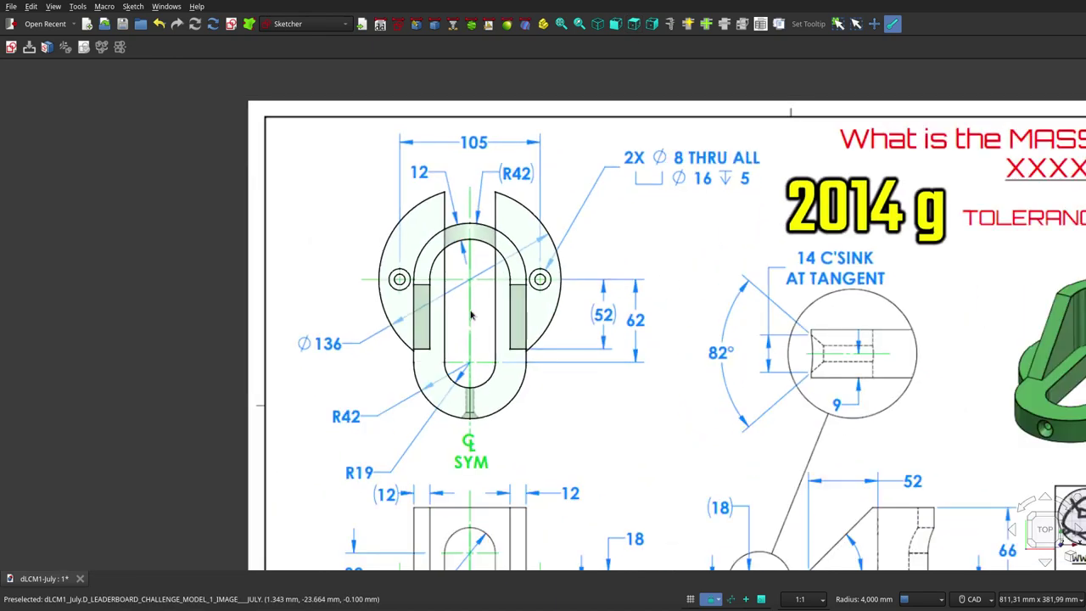
scroll(466, 314, "up", 3)
scroll(466, 314, "up", 1)
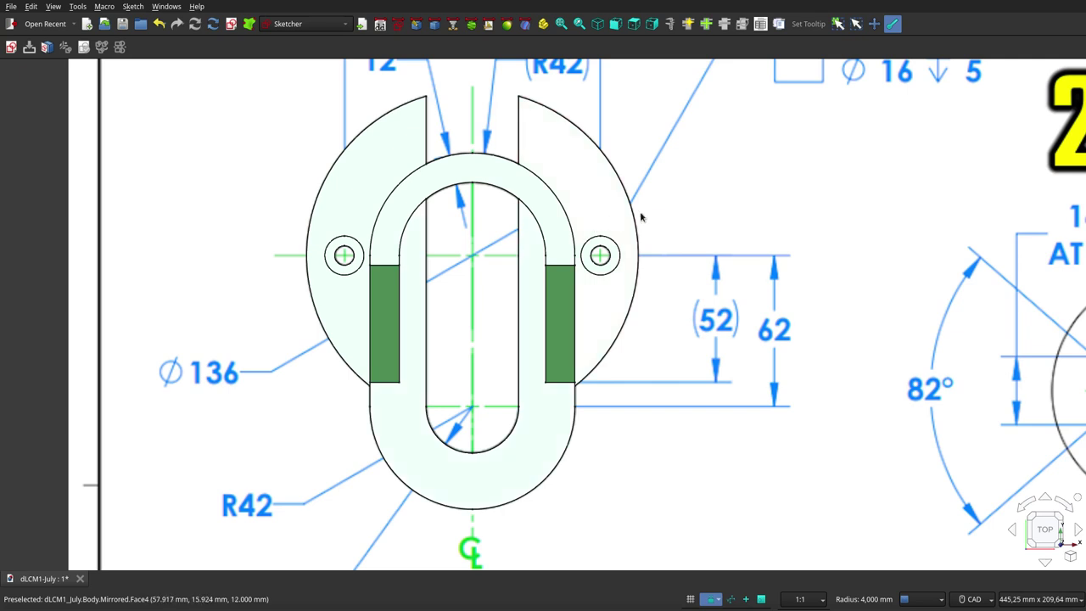
scroll(474, 246, "up", 1)
scroll(474, 246, "down", 1)
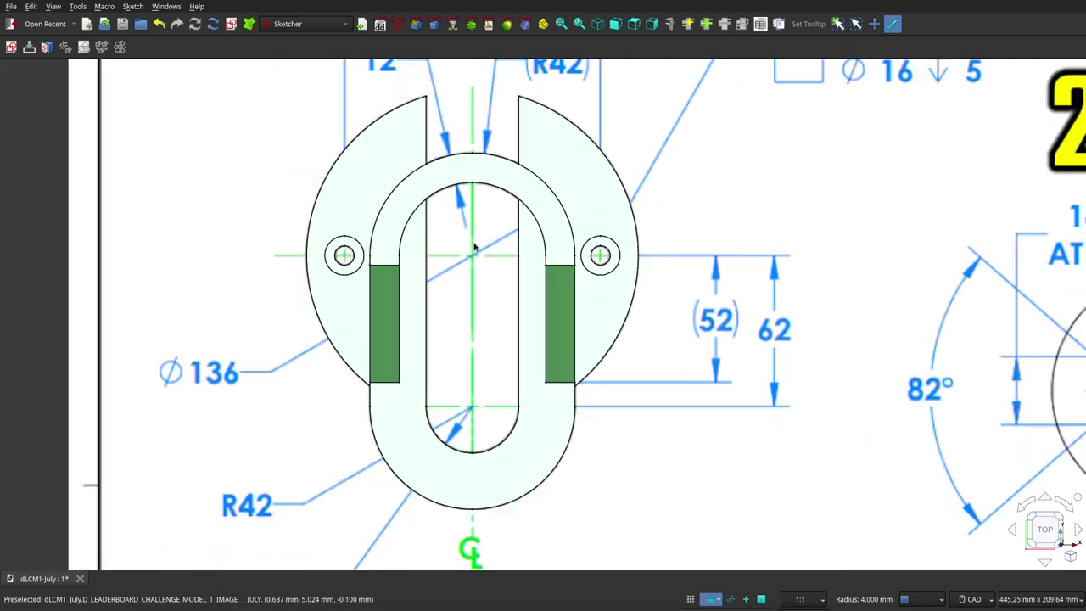
- Make the part see-through, flick its shading to compare outlines, then tilt the view
left_click(451, 338)
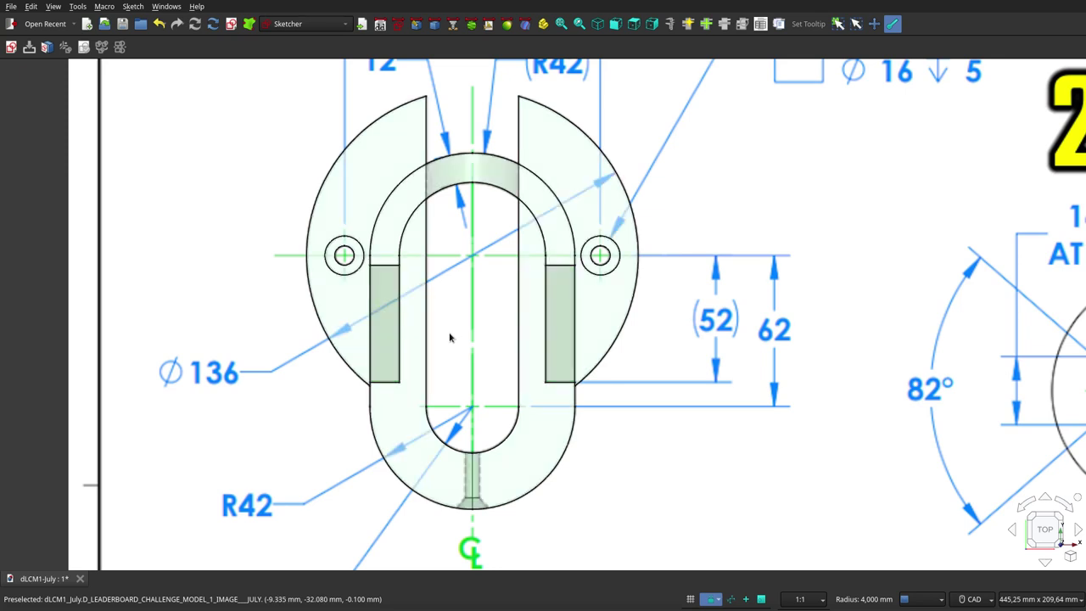
key("v")
key("3")
key("v")
key("1")
key("v")
key("3")
key("v")
key("1")
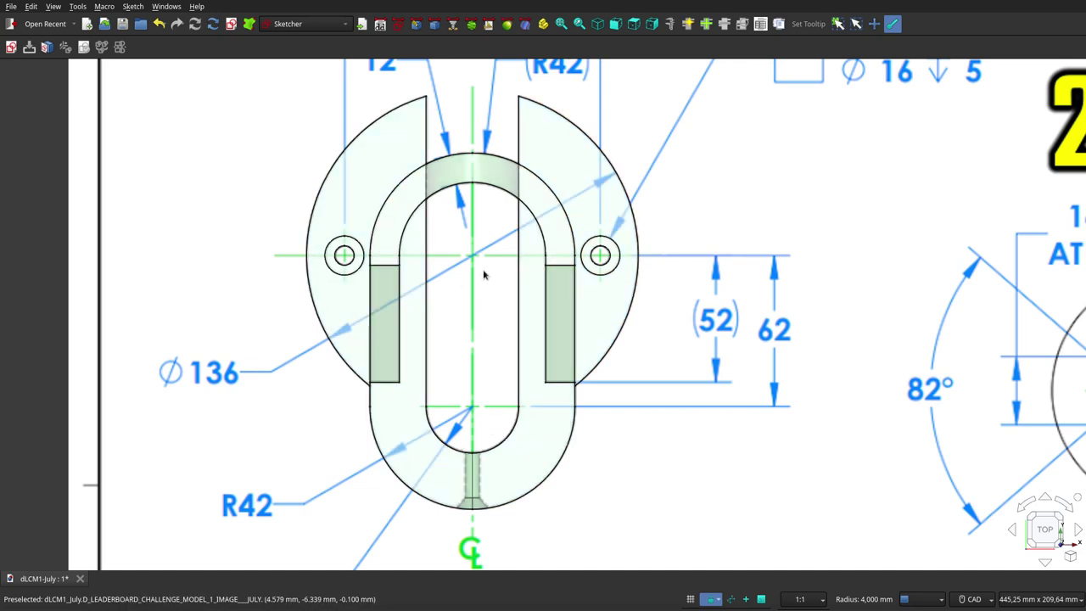
key("v")
key("3")
key("v")
key("1")
middle_click_drag(496, 275, 510, 290)
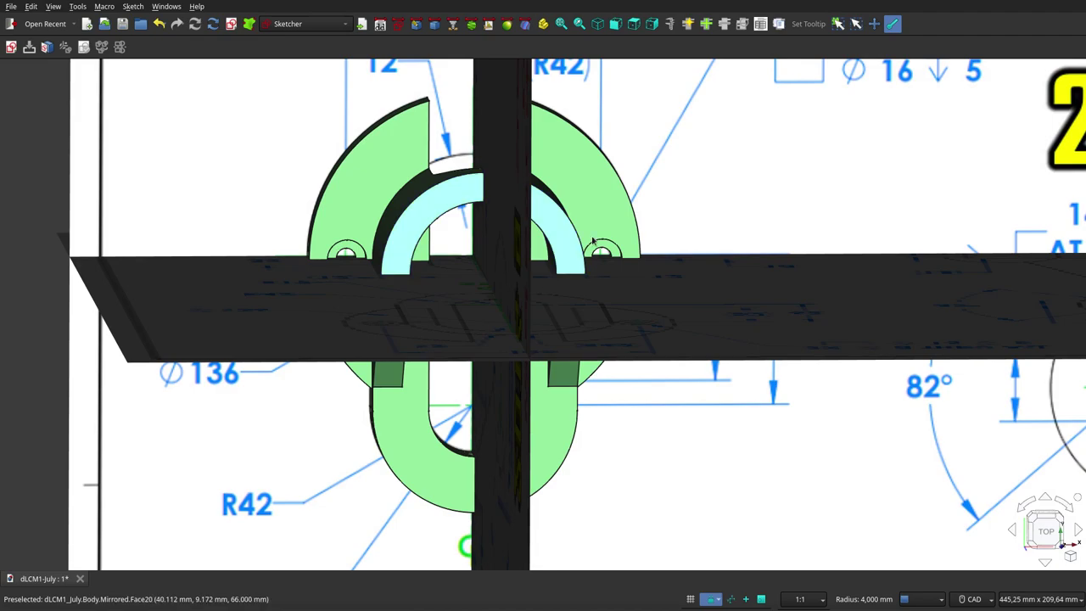
mouse_move(602, 207)
middle_mouse_down()
mouse_move(568, 220)
mouse_move(591, 201)
middle_mouse_up()
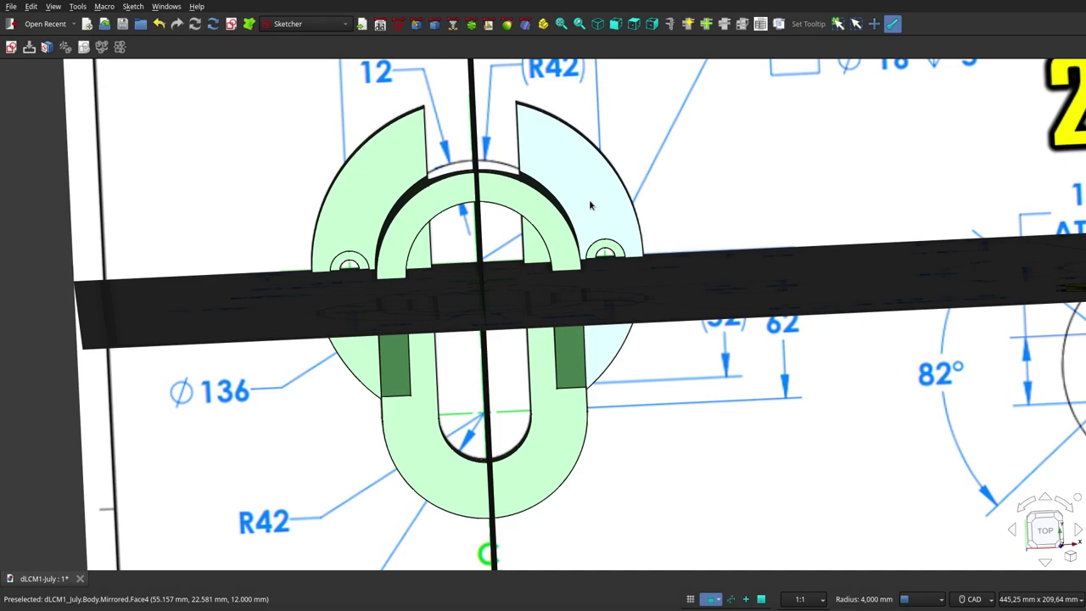
- In the right view, toggle the part's visibility and transparency against the side-view drawing
left_click(651, 25)
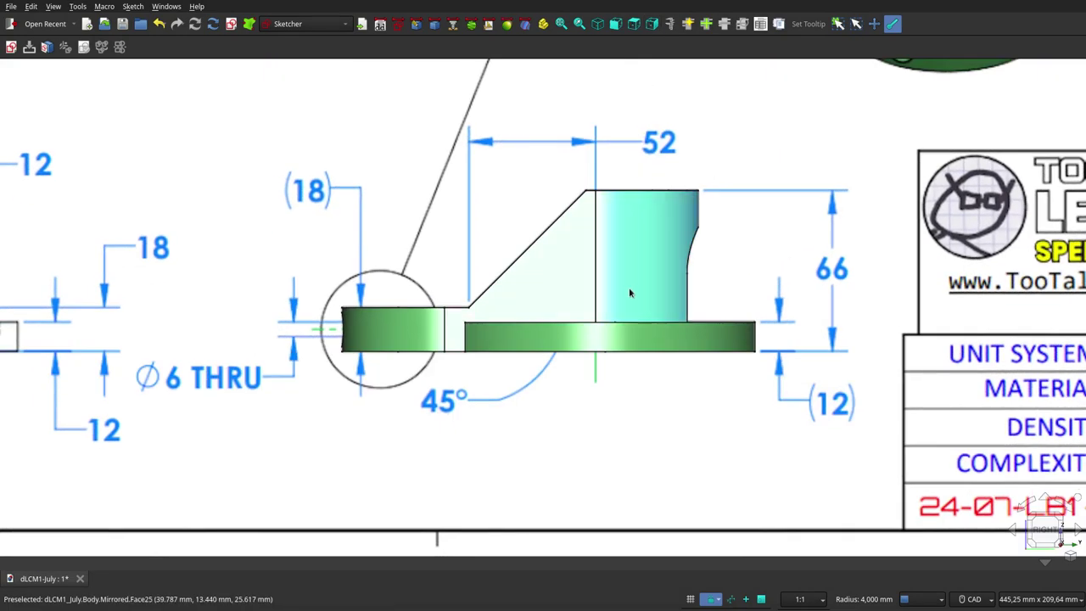
scroll(646, 294, "up", 1)
scroll(642, 295, "up", 1)
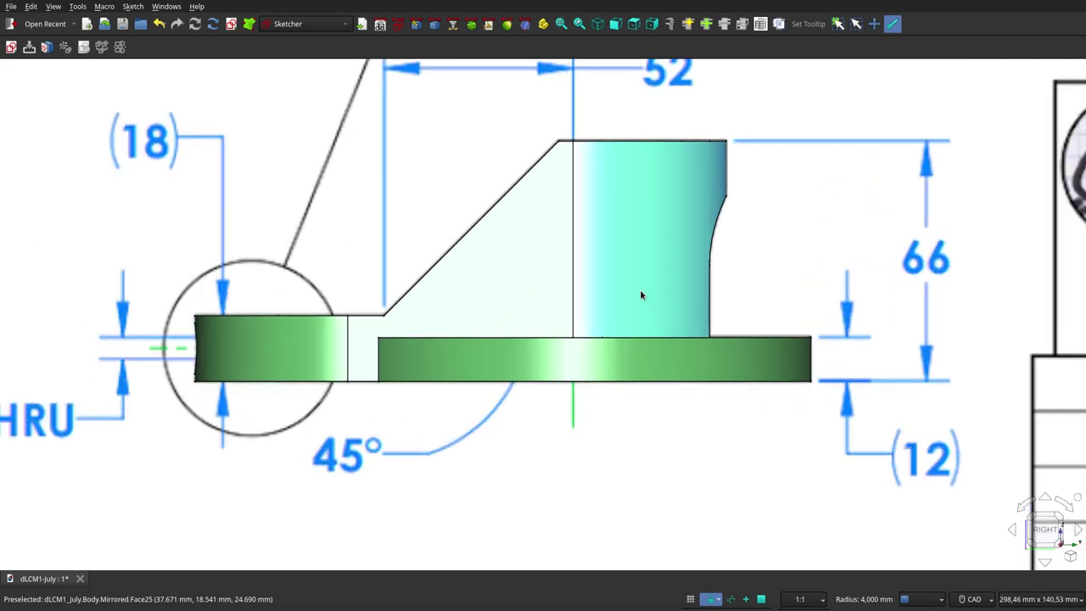
key("space")
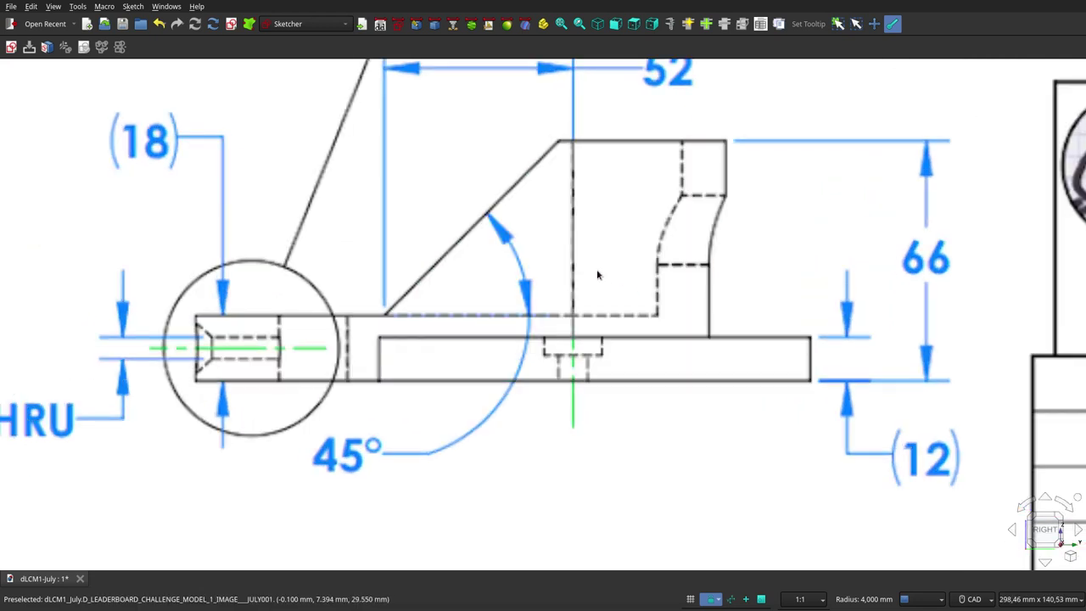
key("space")
key("space")
key("space")
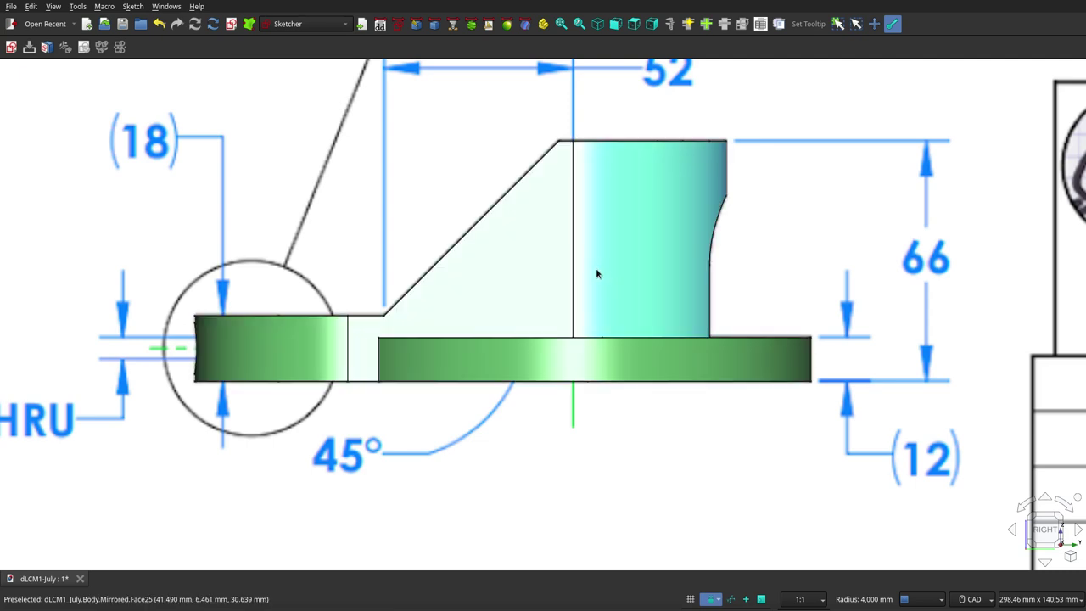
key("space")
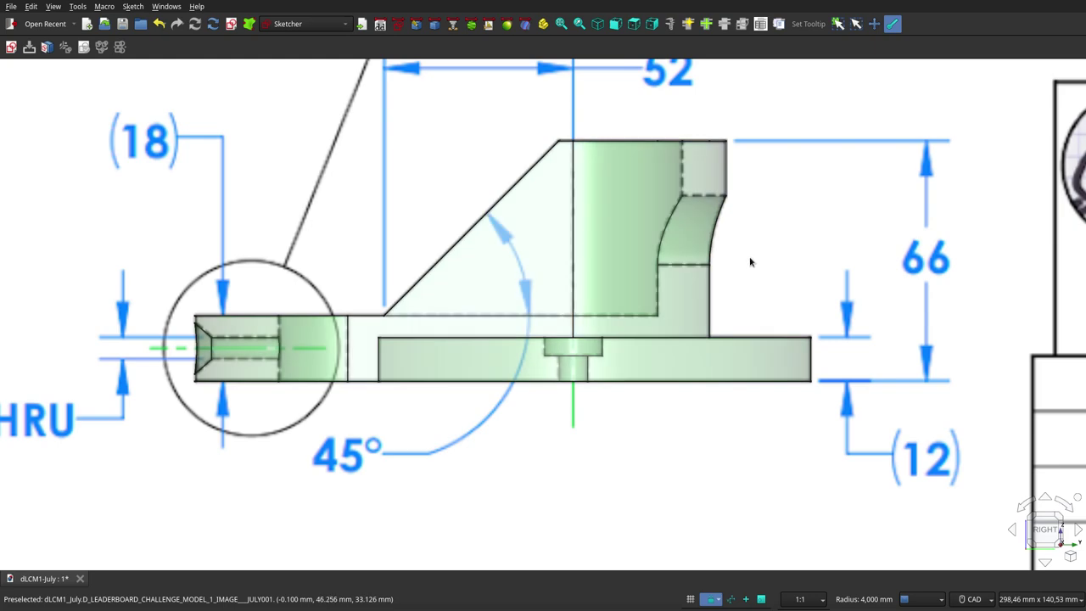
key("space")
key("space")
key("space")
key("space")
key("space")
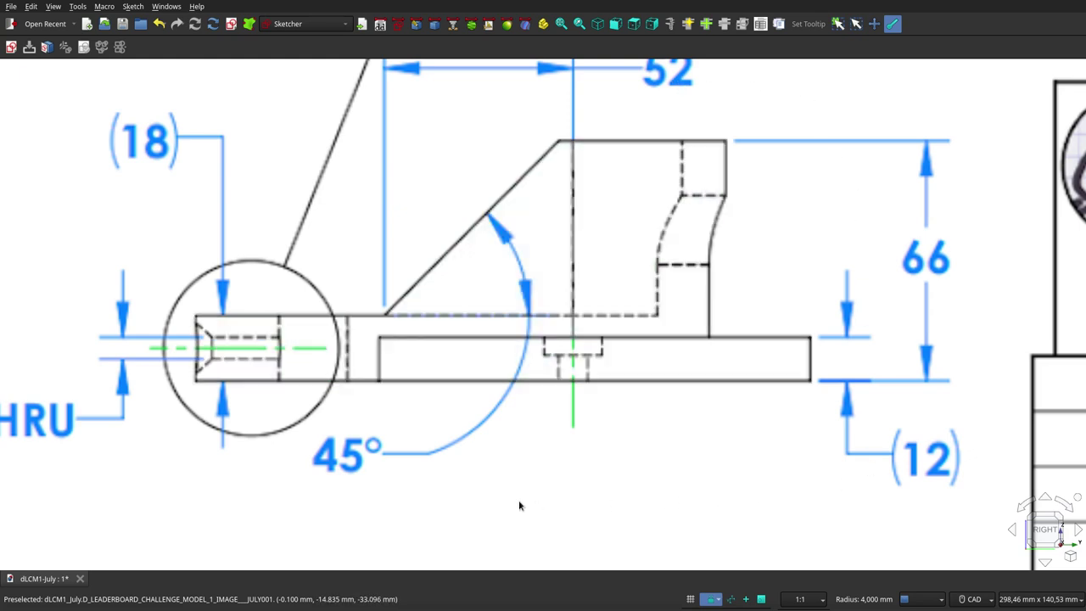
key("space")
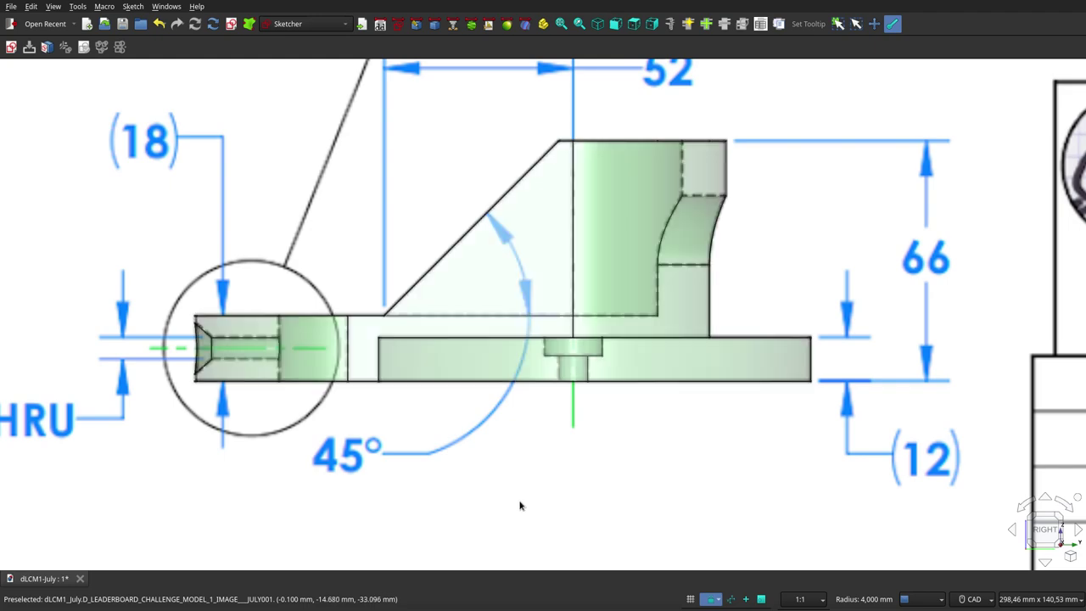
- Zoom out, flip around to the left side view and zoom to compare again
scroll(523, 505, "down", 2)
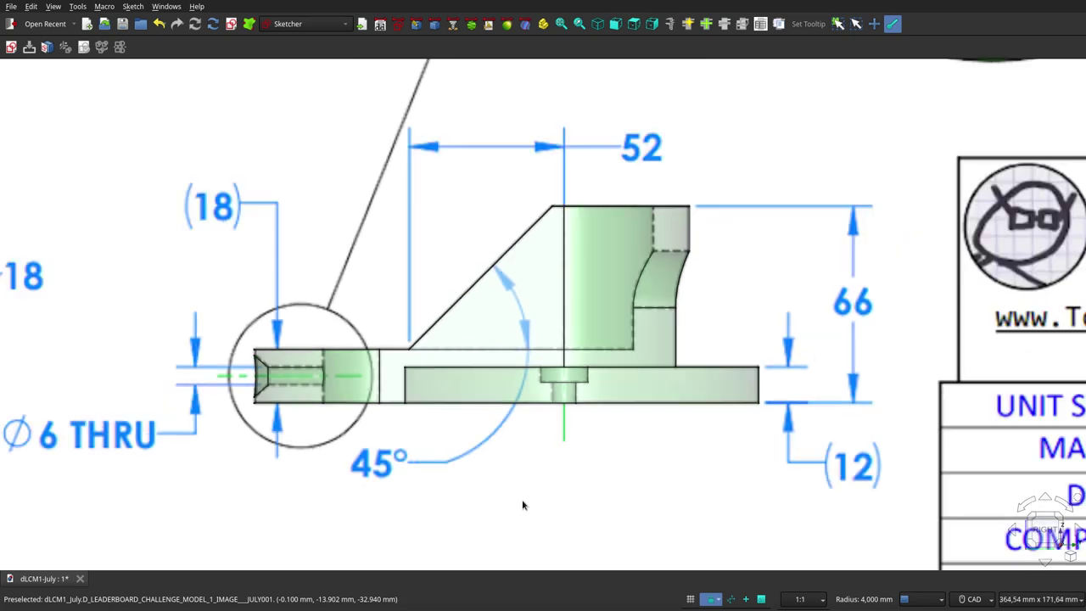
scroll(523, 505, "down", 2)
scroll(523, 505, "down", 1)
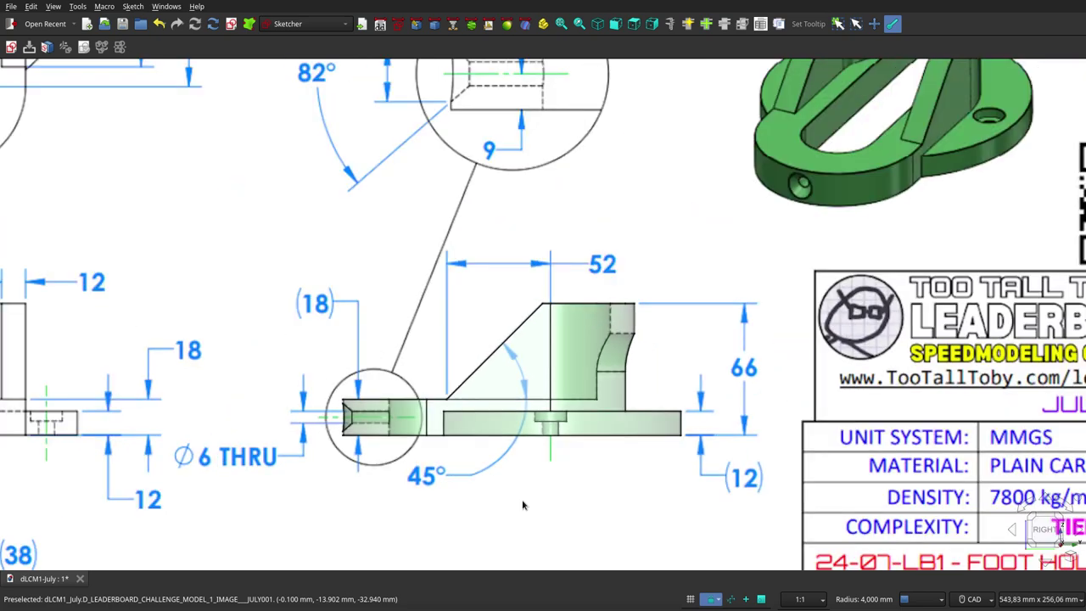
scroll(522, 505, "down", 1)
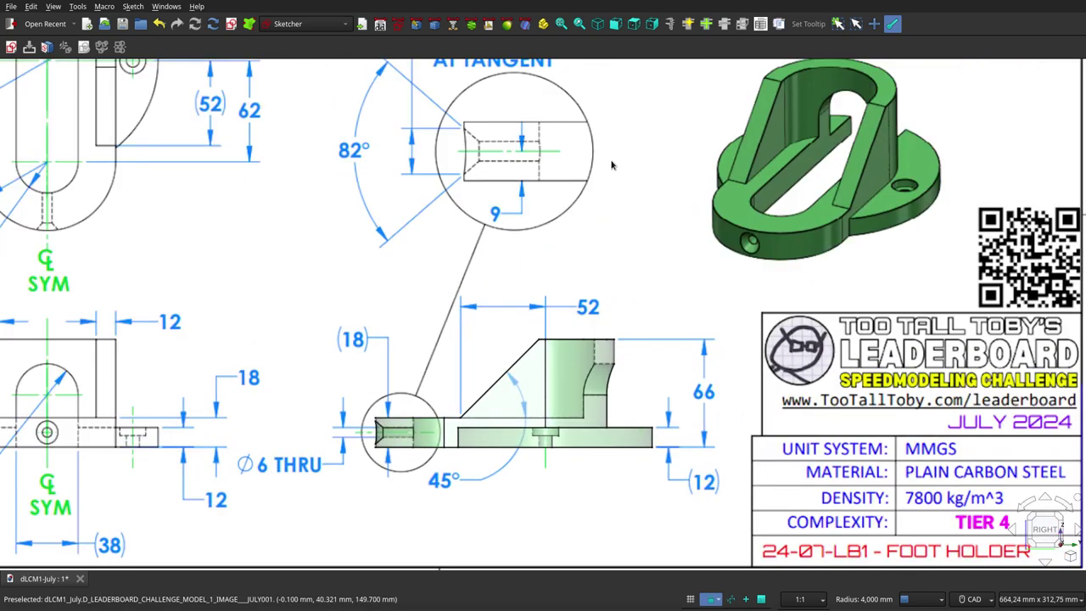
scroll(538, 462, "up", 3)
scroll(537, 468, "up", 2)
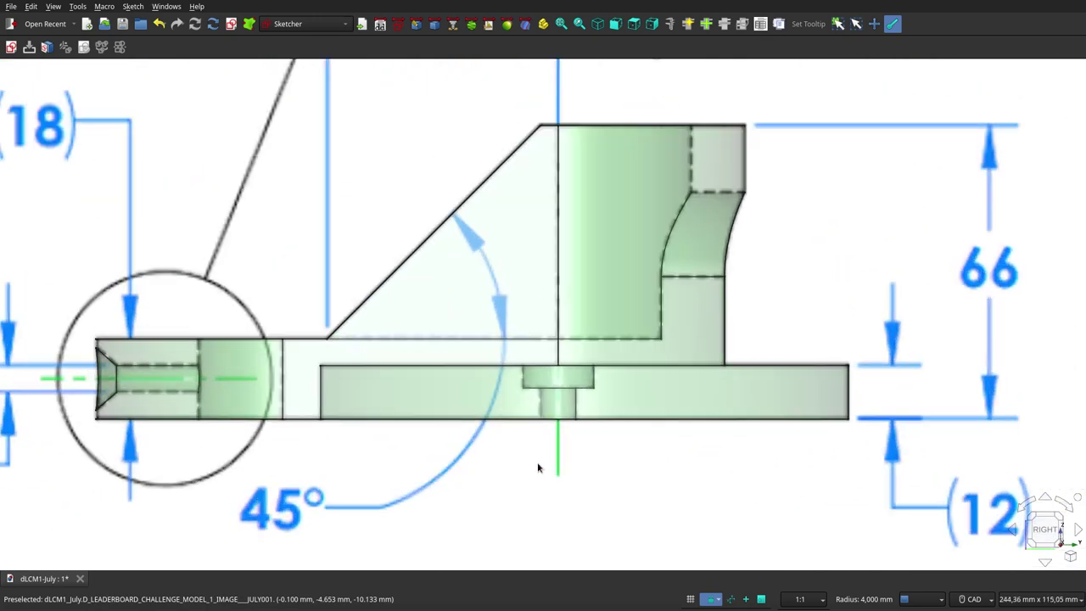
left_click(1077, 500)
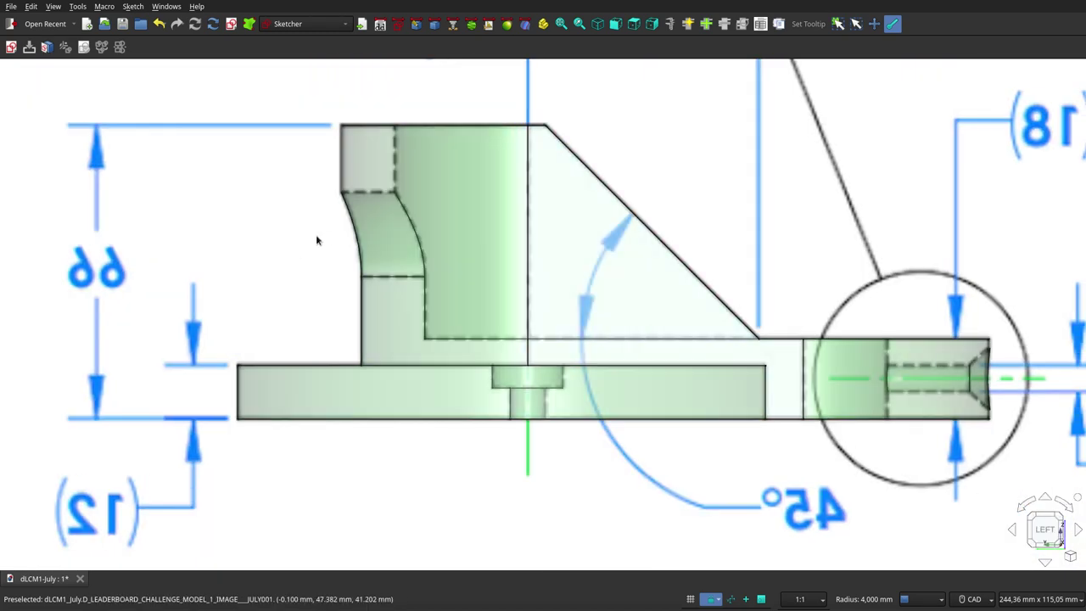
scroll(288, 256, "down", 2)
scroll(289, 256, "down", 1)
scroll(288, 255, "up", 2)
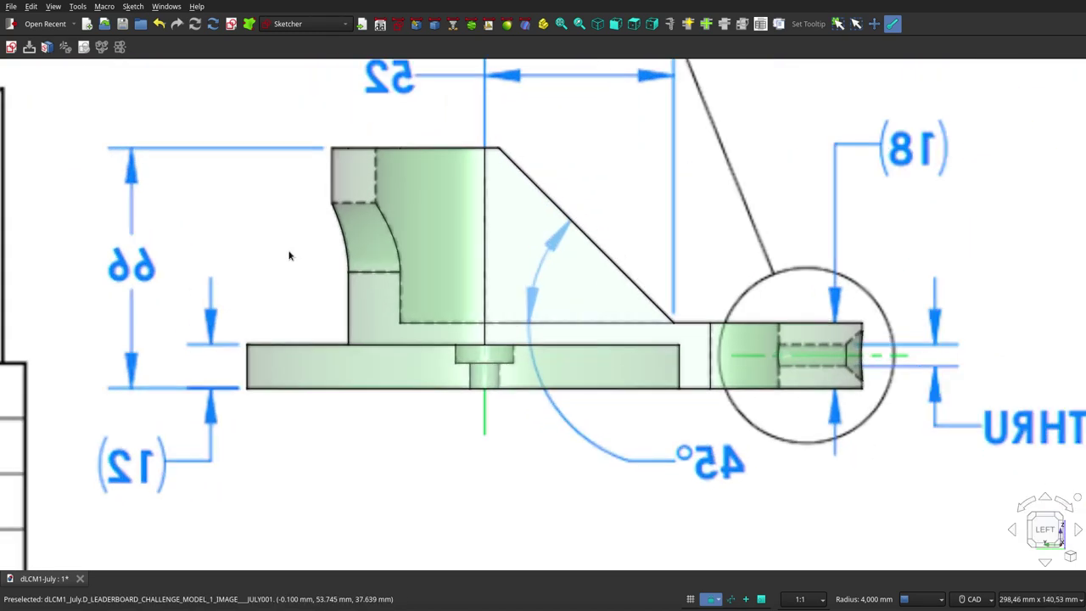
scroll(289, 255, "up", 1)
- Show the part in isometric among the three drawing planes, orbit above, reset isometric and zoom in
key("2")
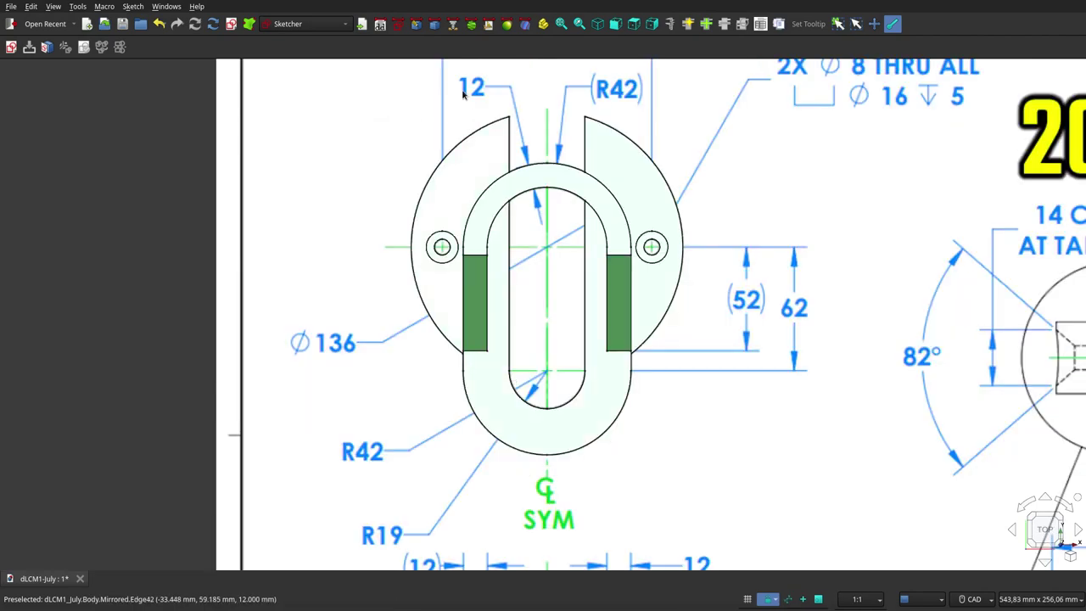
left_click(599, 26)
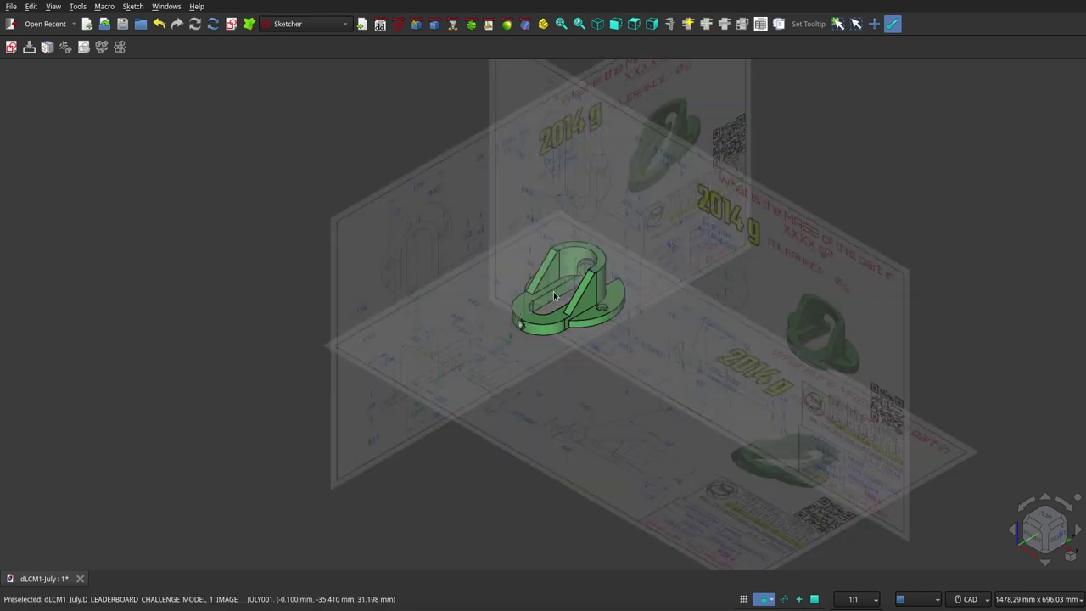
mouse_move(472, 111)
middle_mouse_down()
mouse_move(558, 364)
mouse_move(514, 383)
mouse_move(558, 403)
mouse_move(609, 391)
mouse_move(643, 358)
mouse_move(650, 335)
mouse_move(647, 286)
mouse_move(614, 185)
mouse_move(611, 117)
mouse_move(589, 93)
mouse_move(466, 145)
mouse_move(475, 206)
mouse_move(511, 291)
mouse_move(570, 347)
mouse_move(611, 364)
mouse_move(572, 199)
mouse_move(552, 219)
mouse_move(577, 399)
middle_mouse_up()
scroll(552, 219, "up", 4)
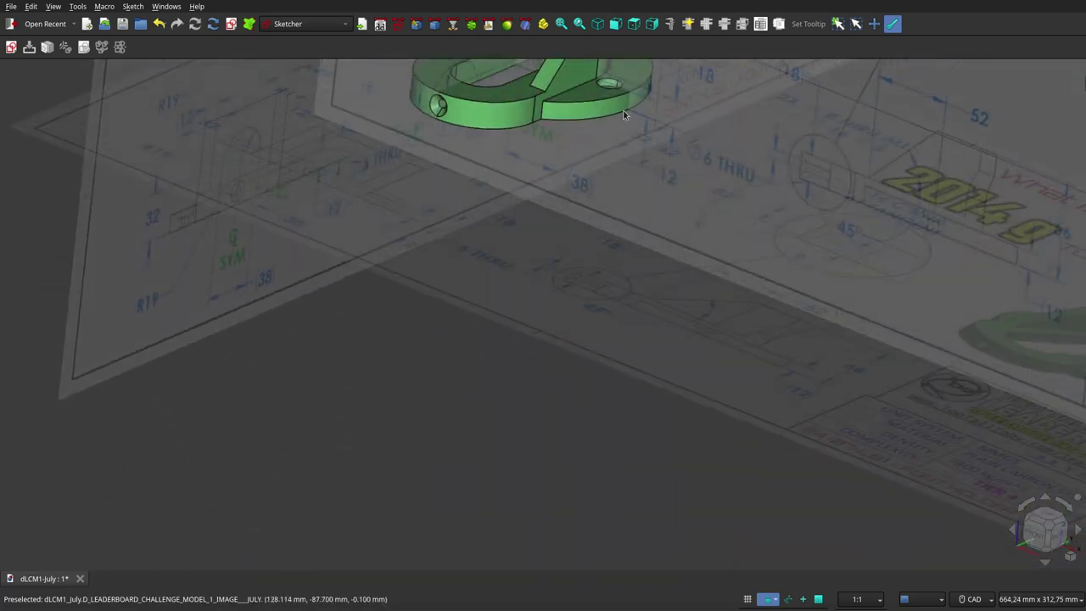
left_click(603, 26)
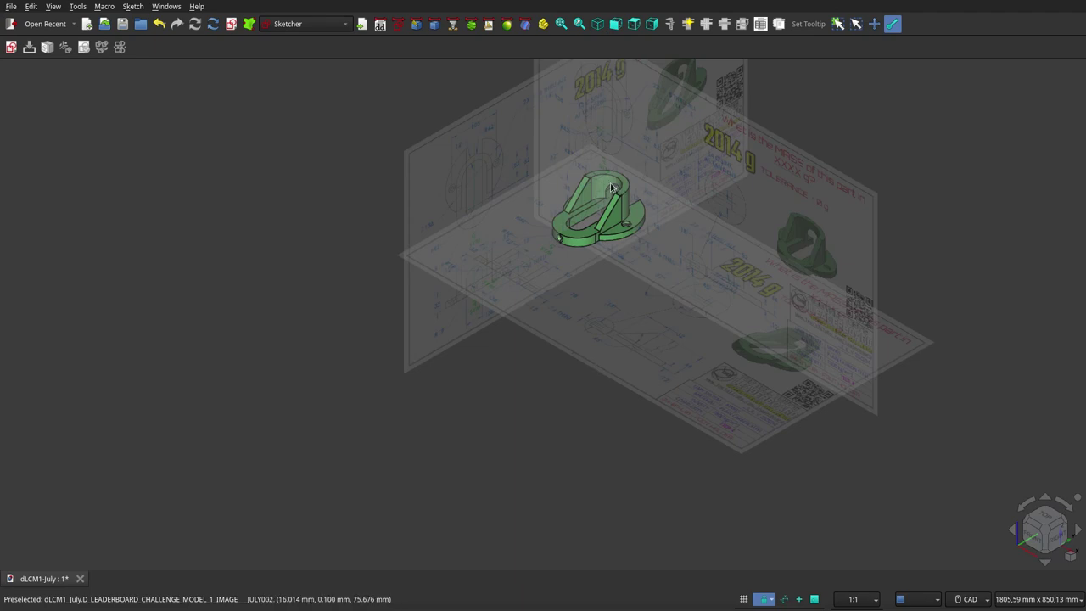
scroll(611, 186, "up", 5)
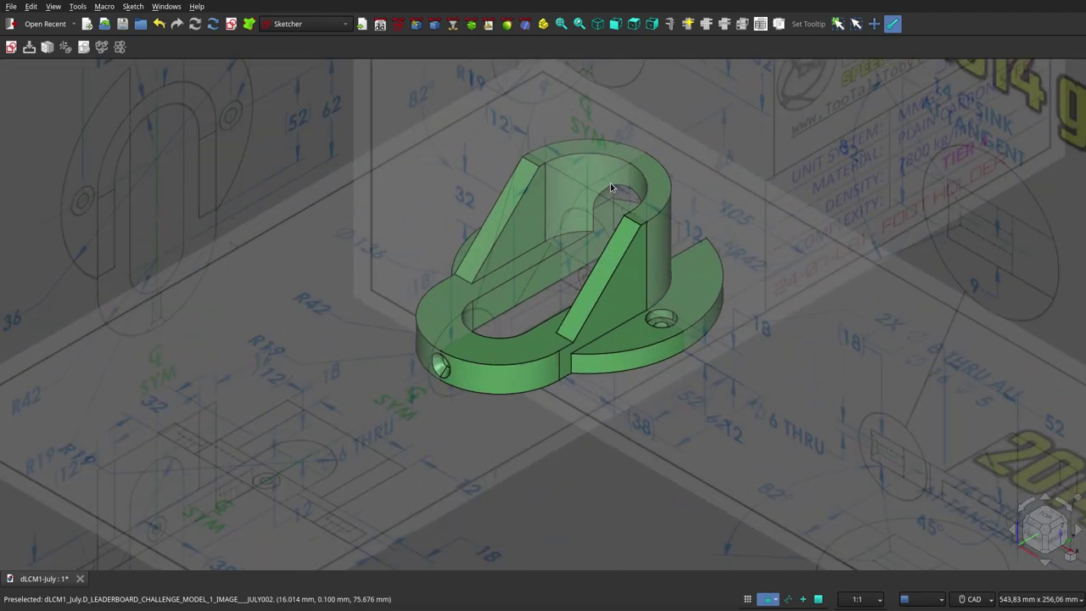
- Compare the part in front view, then flip to the rear and orbit to a tilted back view
left_click(616, 28)
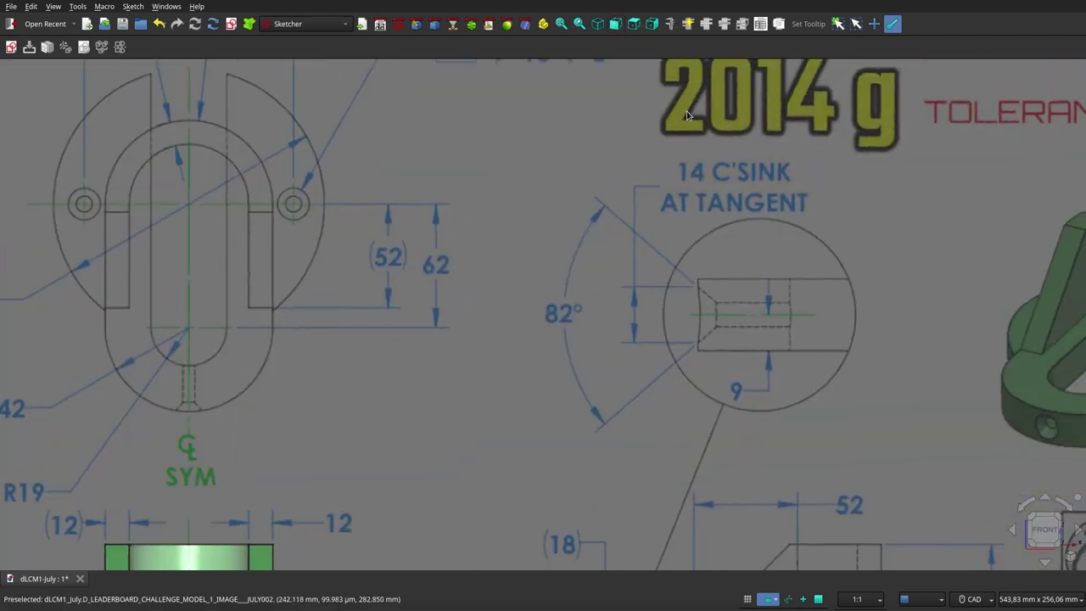
scroll(558, 252, "down", 5)
scroll(558, 252, "up", 5)
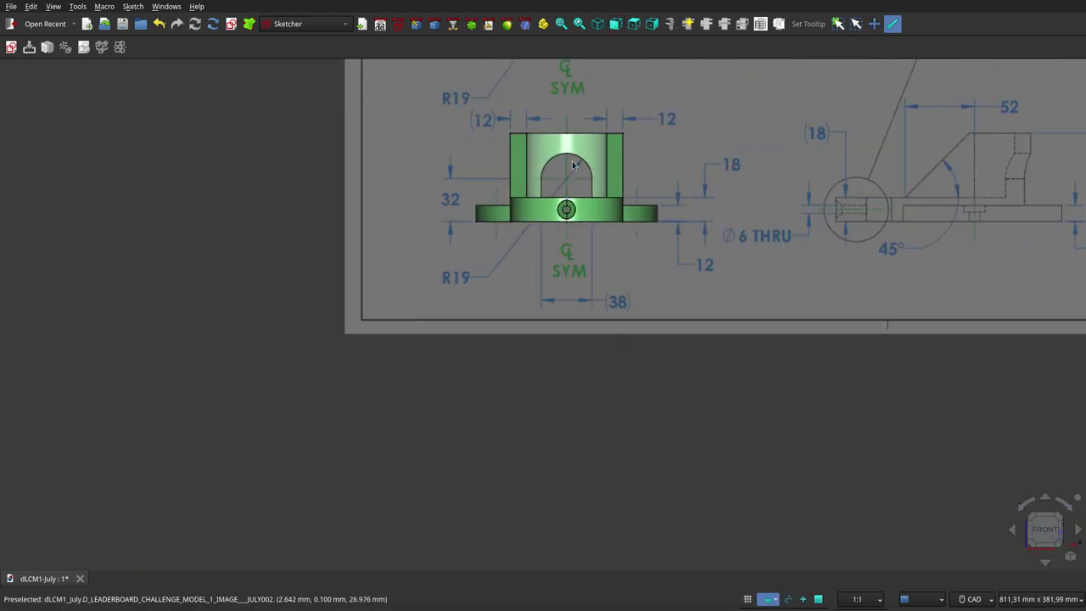
scroll(574, 157, "up", 2)
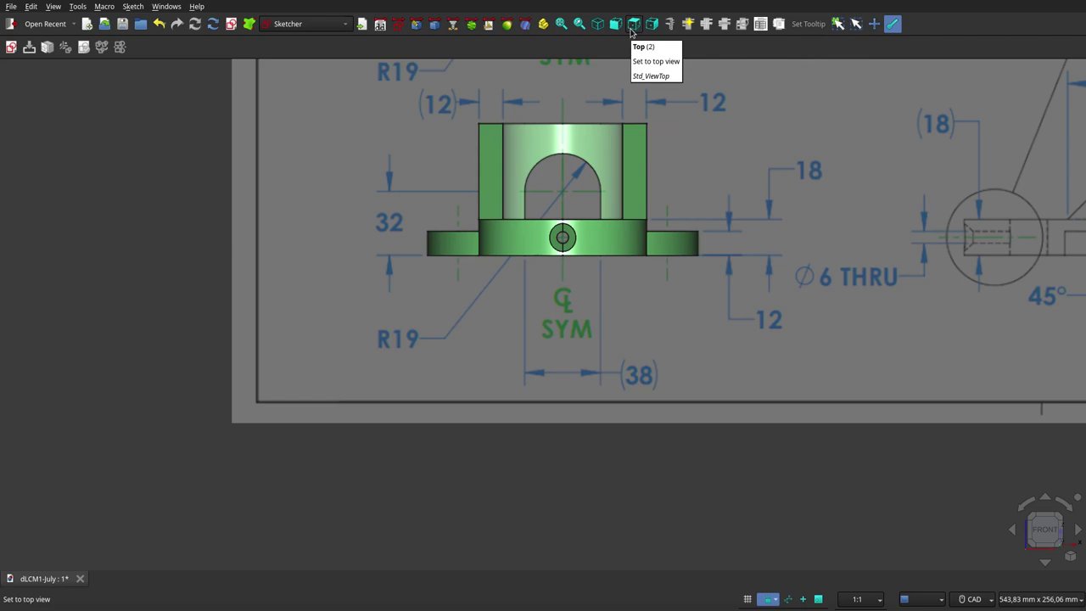
left_click(1077, 499)
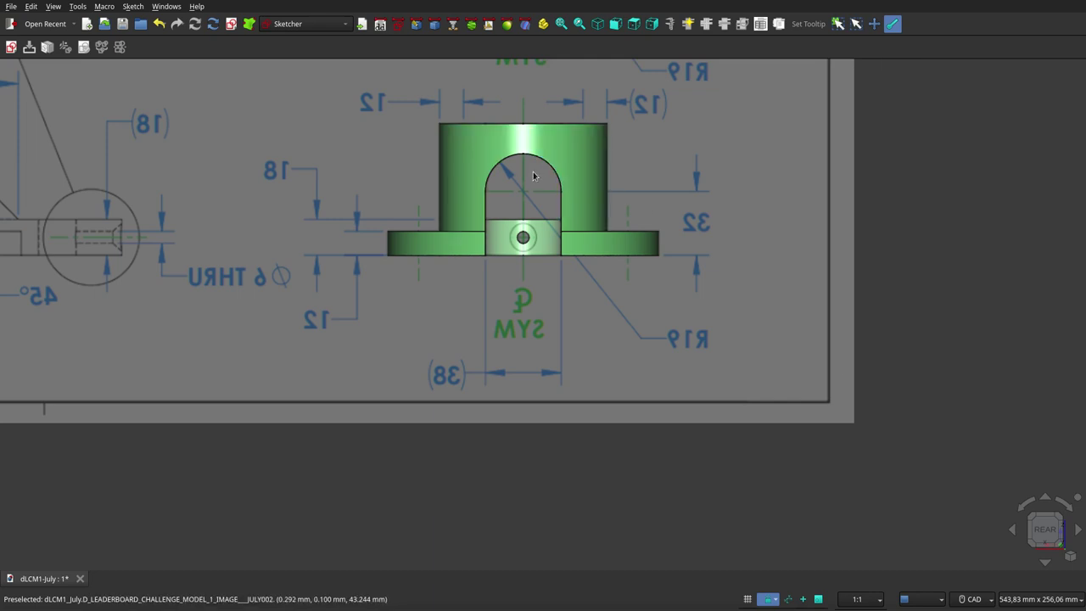
mouse_move(534, 176)
middle_mouse_down()
mouse_move(593, 163)
mouse_move(467, 169)
mouse_move(468, 185)
mouse_move(603, 92)
middle_mouse_up()
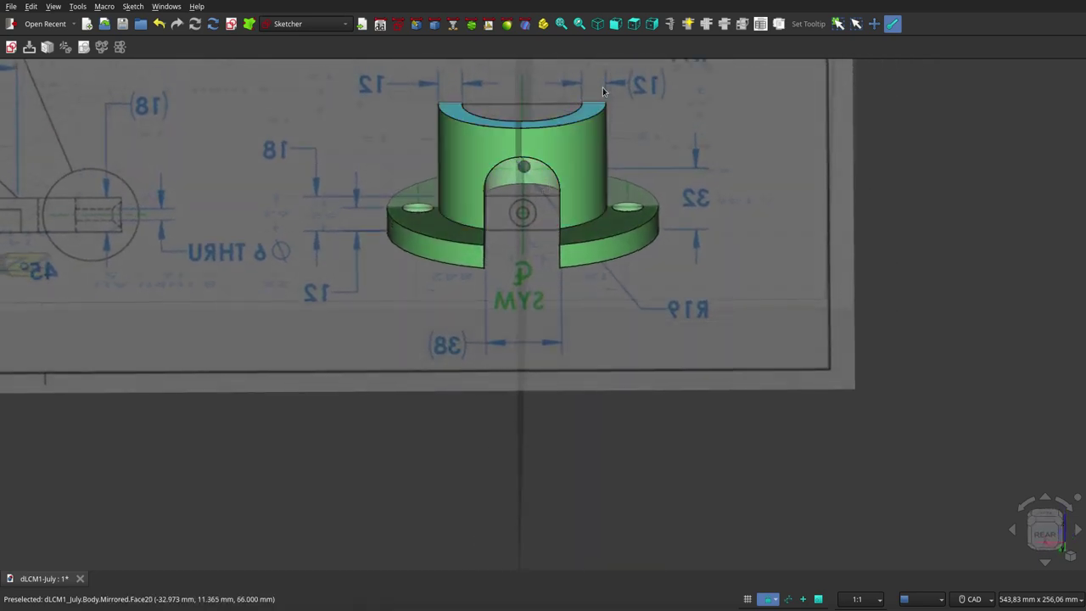
left_click(635, 24)
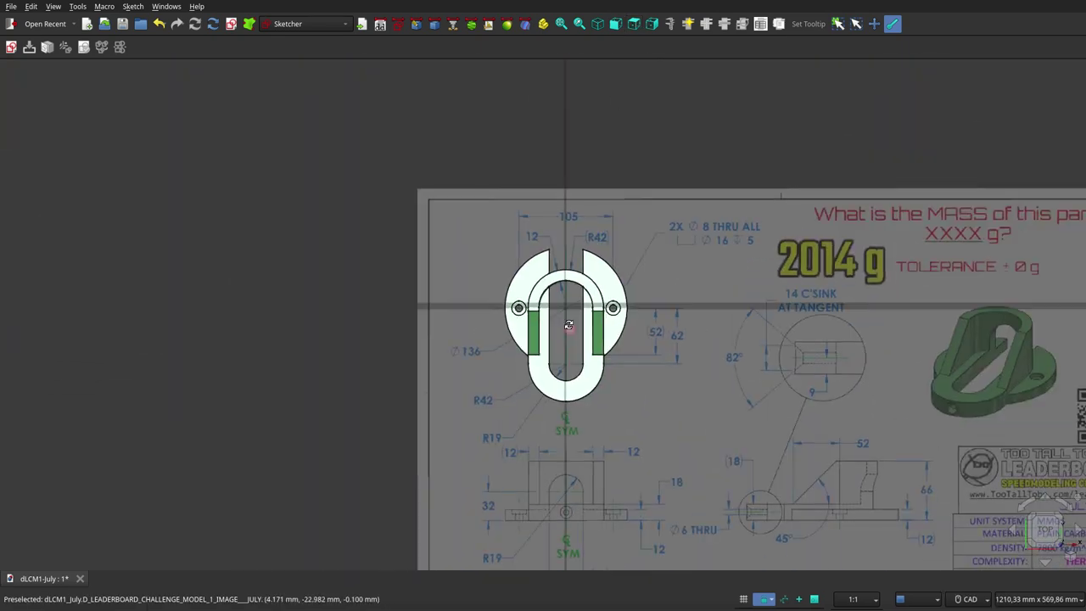
- Select the part over the top-view drawing, then flip to view it from underneath
left_click(571, 329)
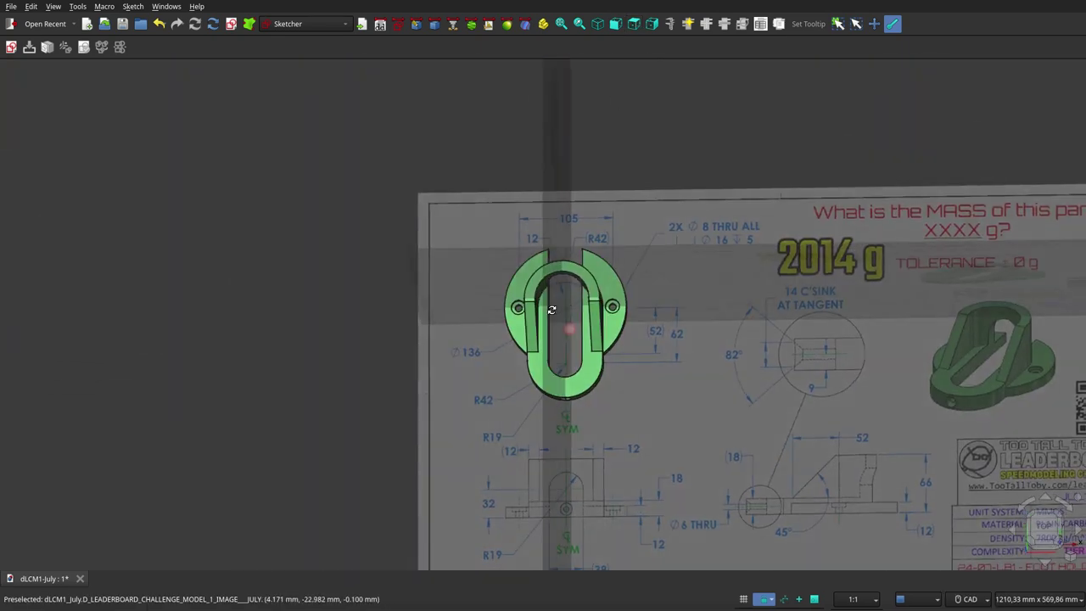
mouse_move(582, 334)
middle_mouse_down()
mouse_move(561, 328)
mouse_move(563, 316)
middle_mouse_up()
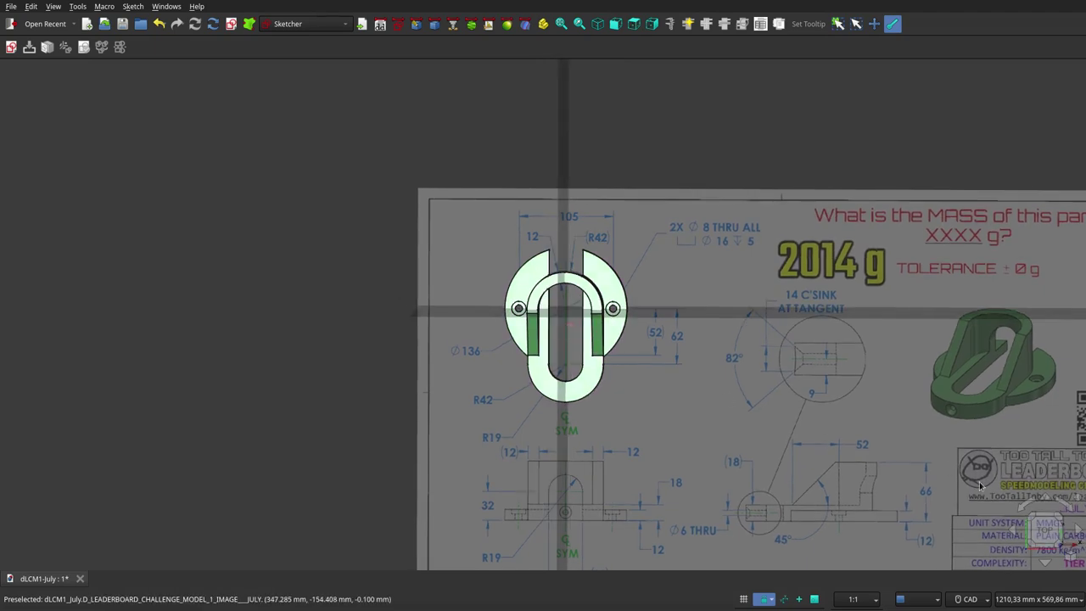
mouse_move(1046, 529)
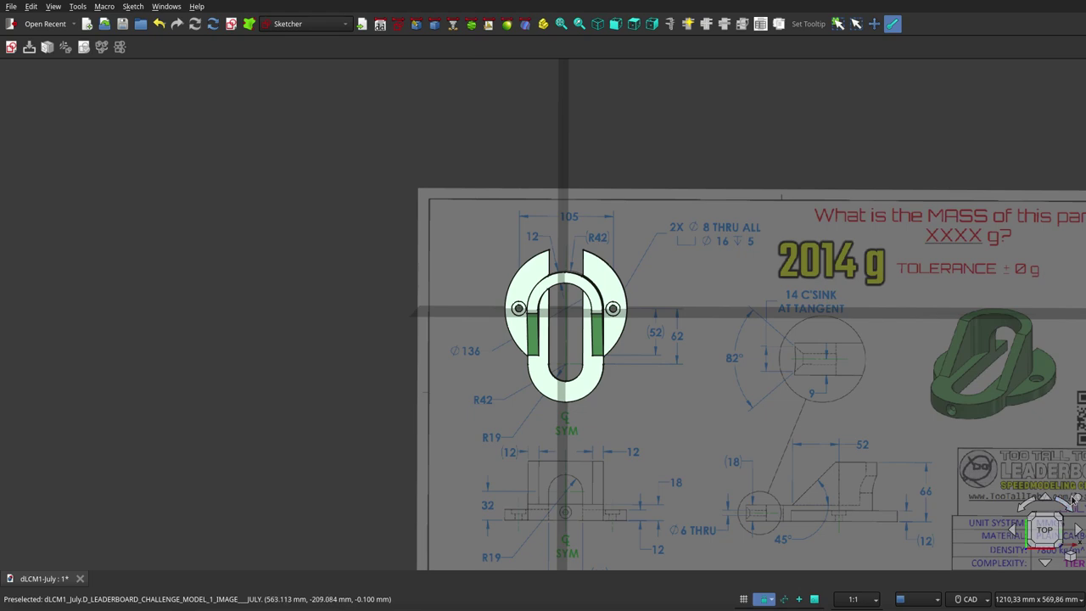
left_click(1077, 499)
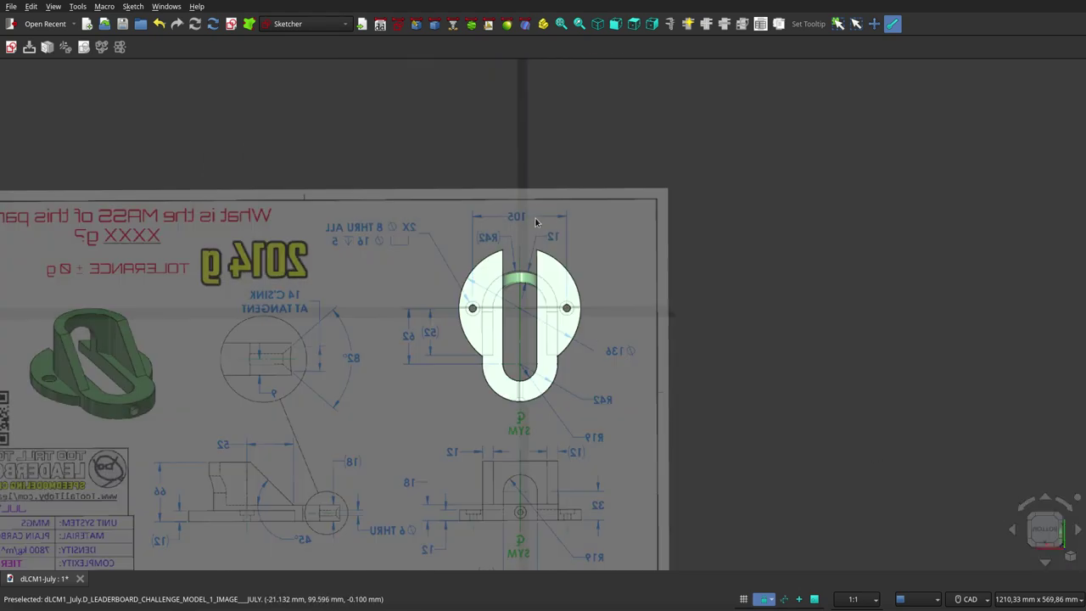
middle_click_drag(530, 236, 546, 230)
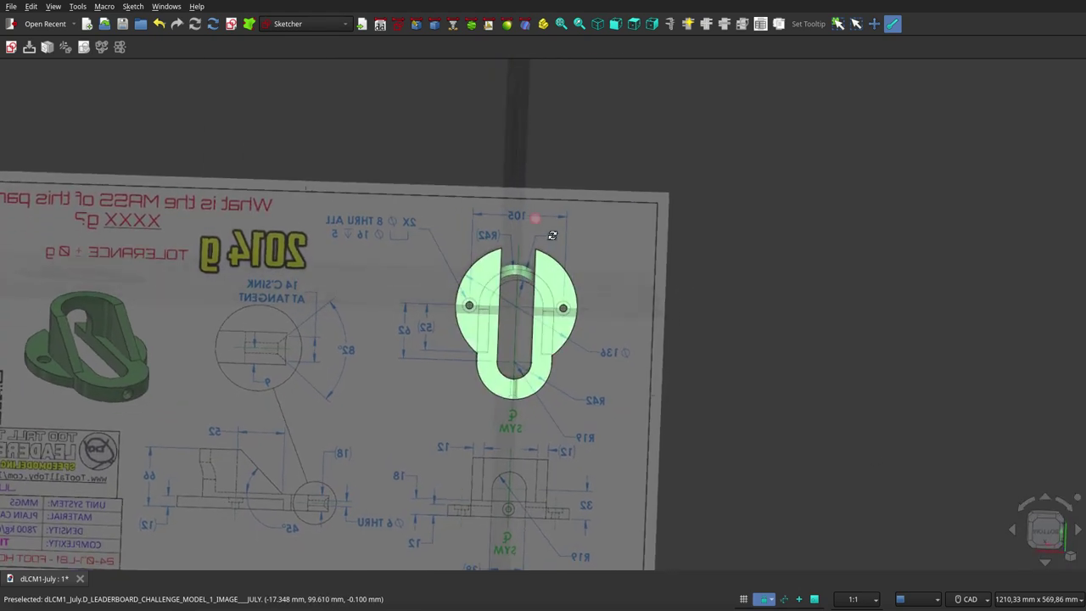
- Check the profile in the right view, then flip to the left view and tilt into perspective
left_click(651, 24)
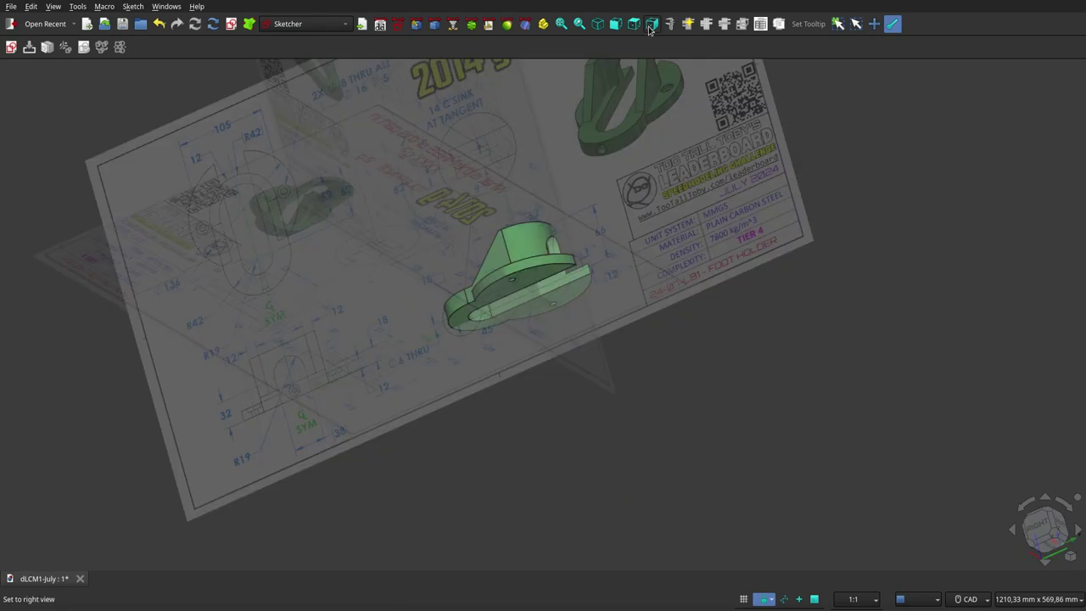
scroll(535, 280, "up", 2)
scroll(535, 280, "up", 2)
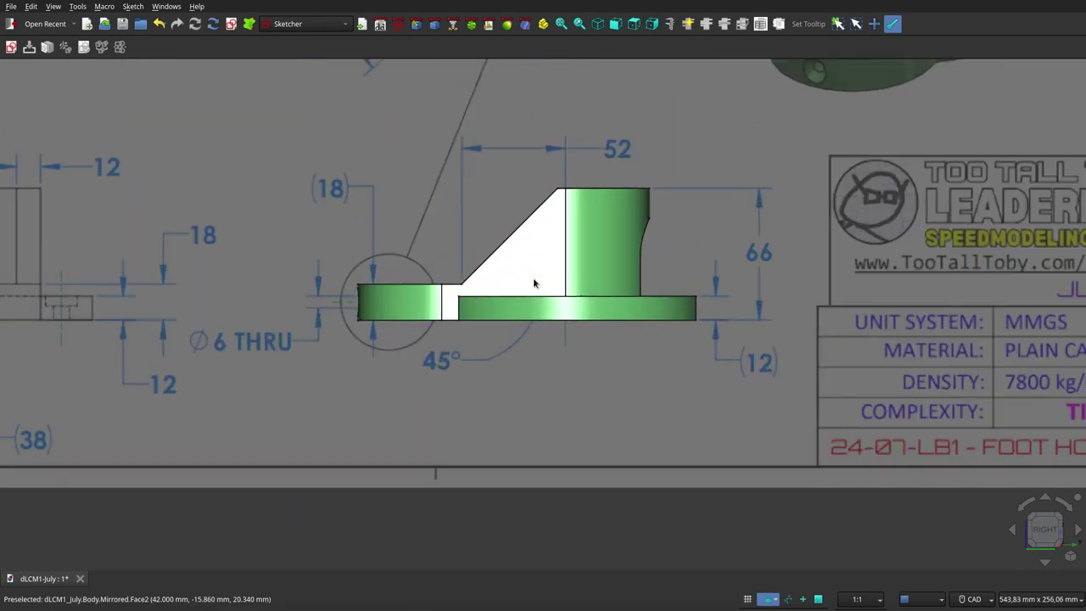
middle_click_drag(567, 126, 579, 139)
key("3")
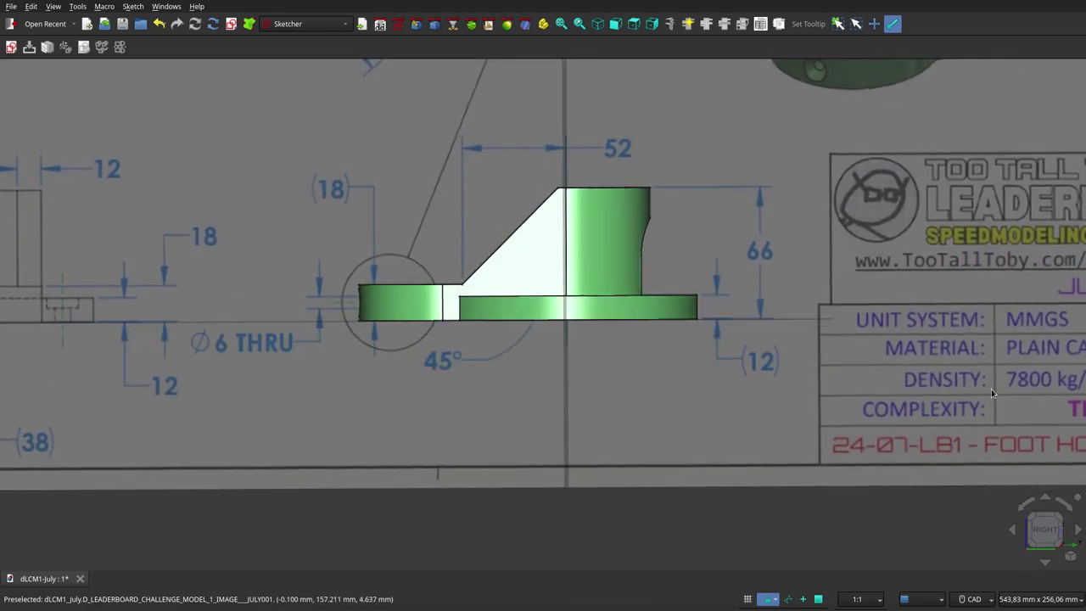
left_click(1076, 501)
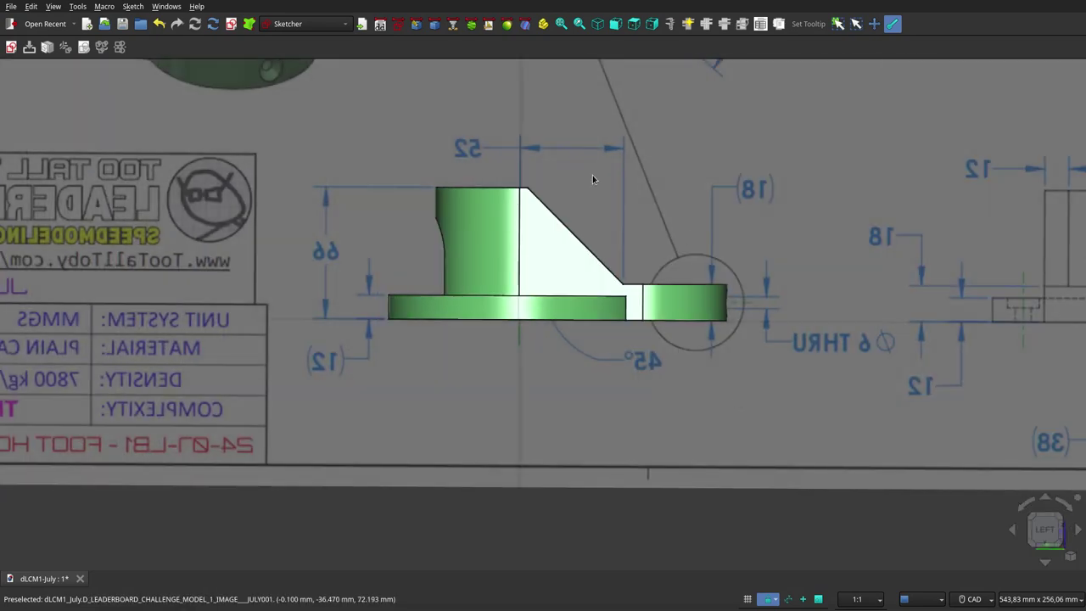
mouse_move(592, 175)
middle_mouse_down()
mouse_move(601, 205)
mouse_move(592, 188)
mouse_move(484, 183)
middle_mouse_up()
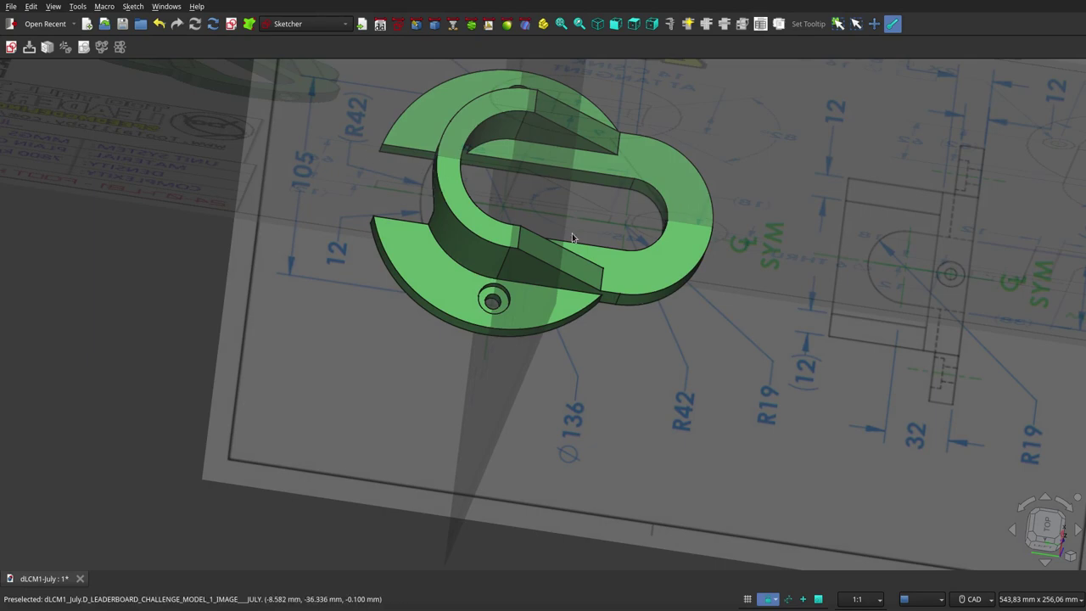
- Zoom out and orbit the part and drawing planes to a tilted angle
middle_click_drag(572, 233, 576, 235)
scroll(577, 235, "down", 3)
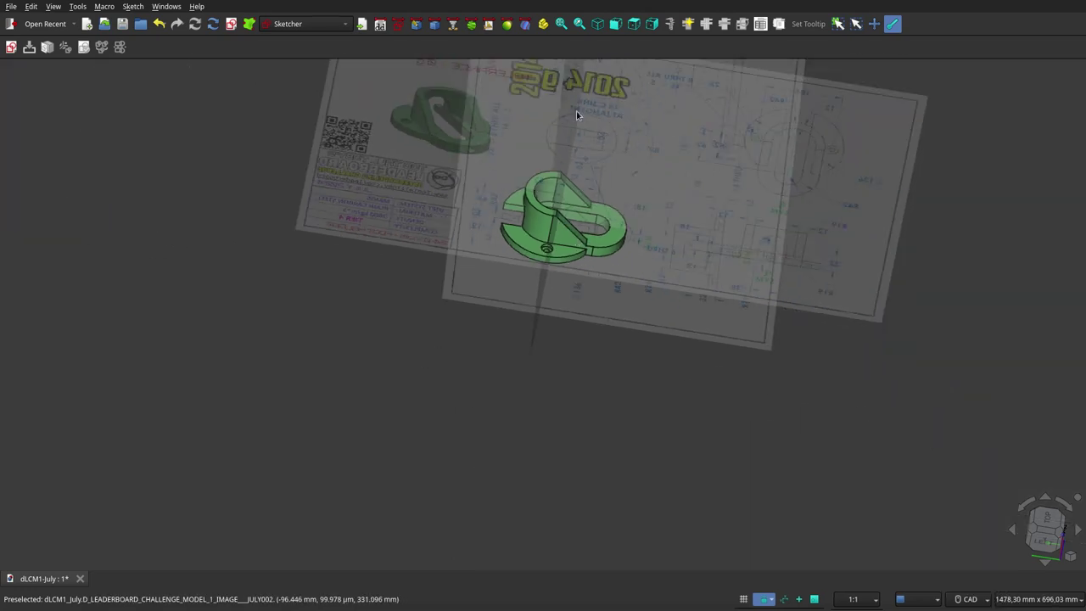
scroll(573, 140, "down", 2)
scroll(569, 163, "up", 3)
mouse_move(571, 170)
middle_mouse_down()
mouse_move(524, 138)
mouse_move(572, 96)
middle_mouse_up()
scroll(545, 153, "up", 2)
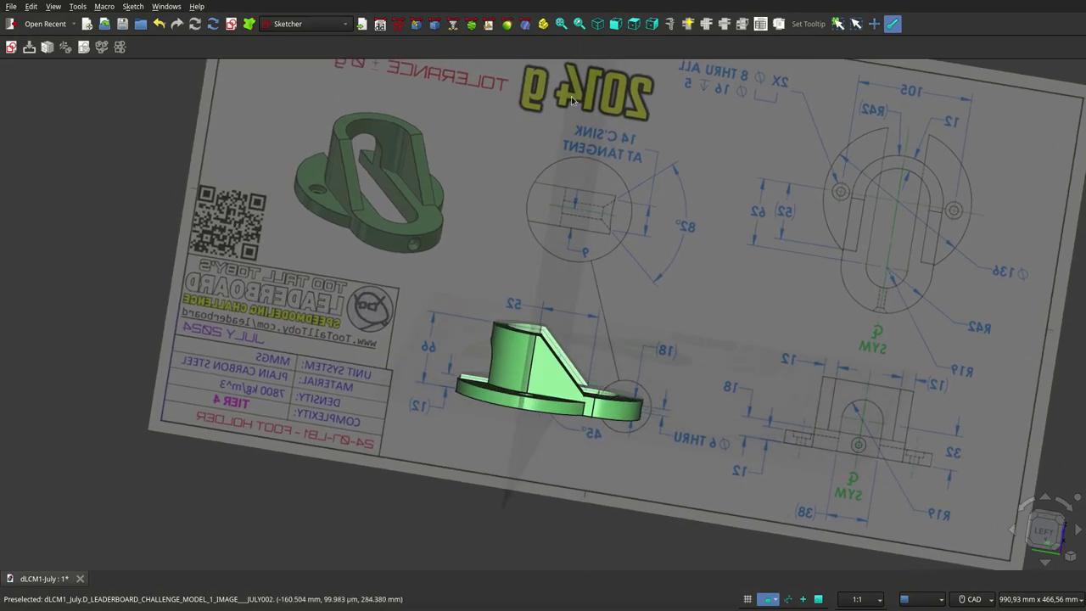
- Switch to isometric view and zoom to frame the part alone
left_click(599, 24)
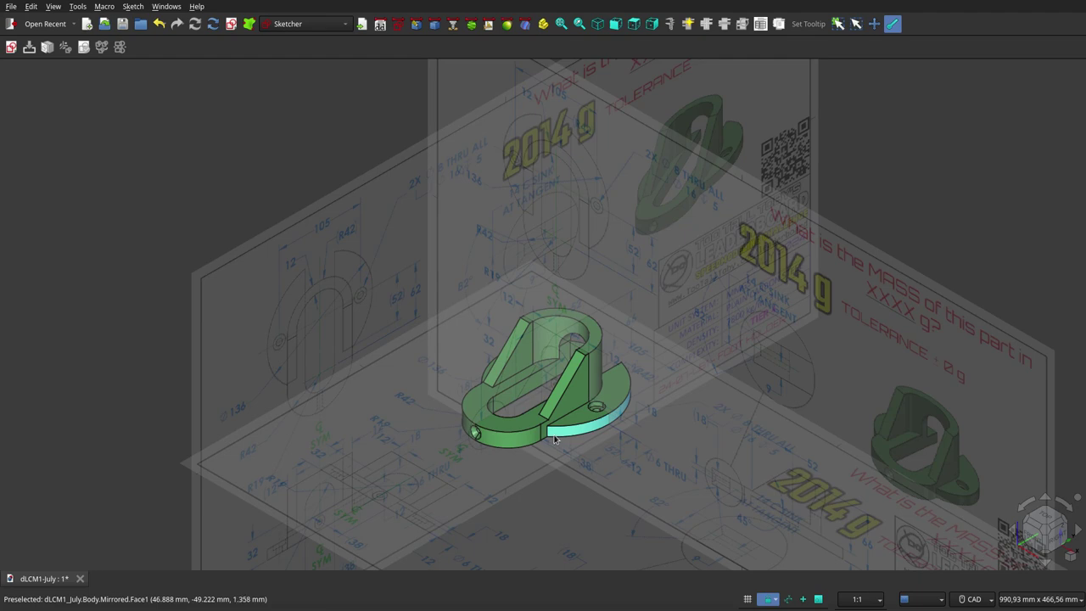
scroll(555, 439, "up", 2)
scroll(555, 438, "up", 1)
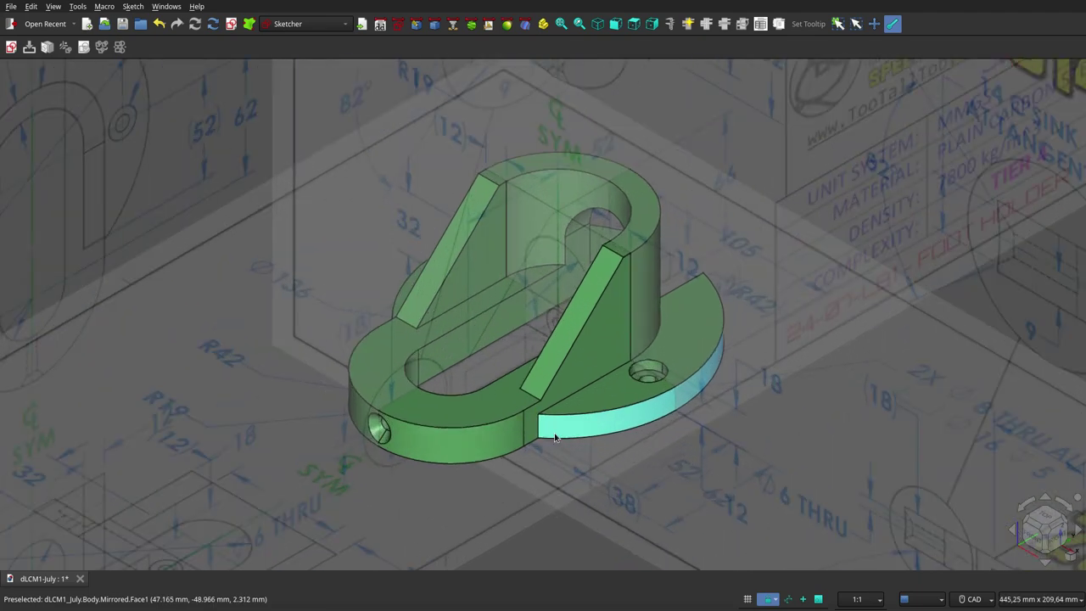
scroll(555, 439, "down", 1)
scroll(555, 438, "down", 1)
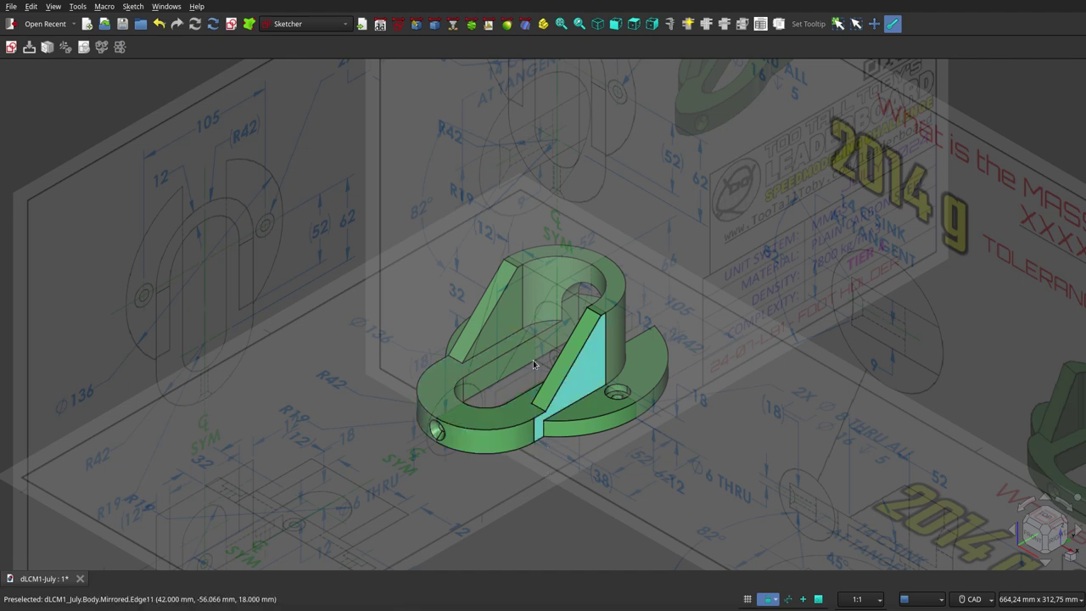
scroll(533, 360, "down", 2)
scroll(339, 242, "down", 2)
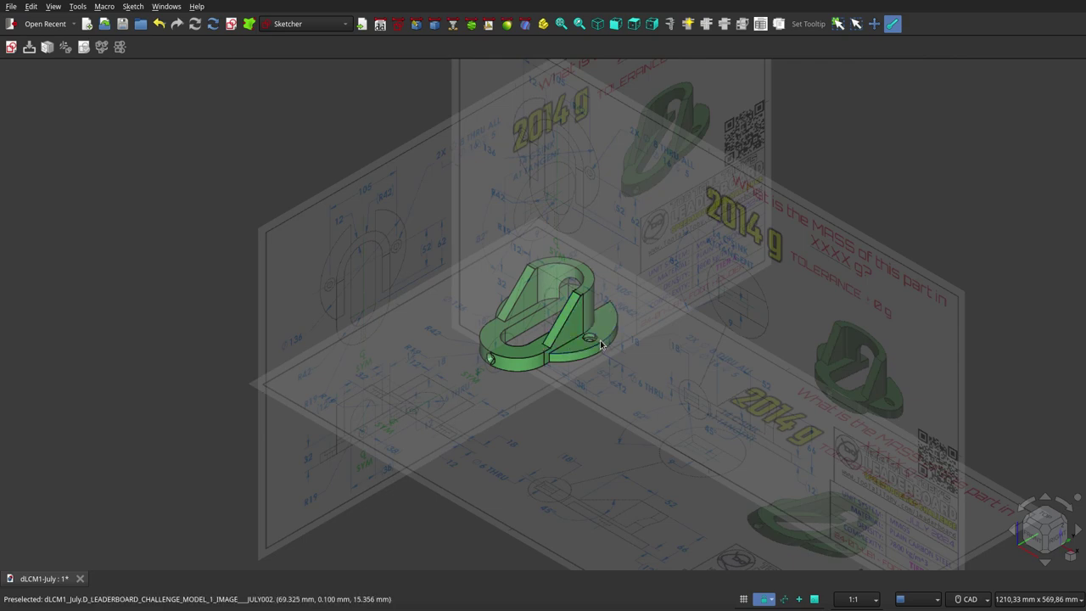
- Orbit the foot holder to inspect it from the side, from above the ring, and underneath
scroll(600, 344, "up", 5)
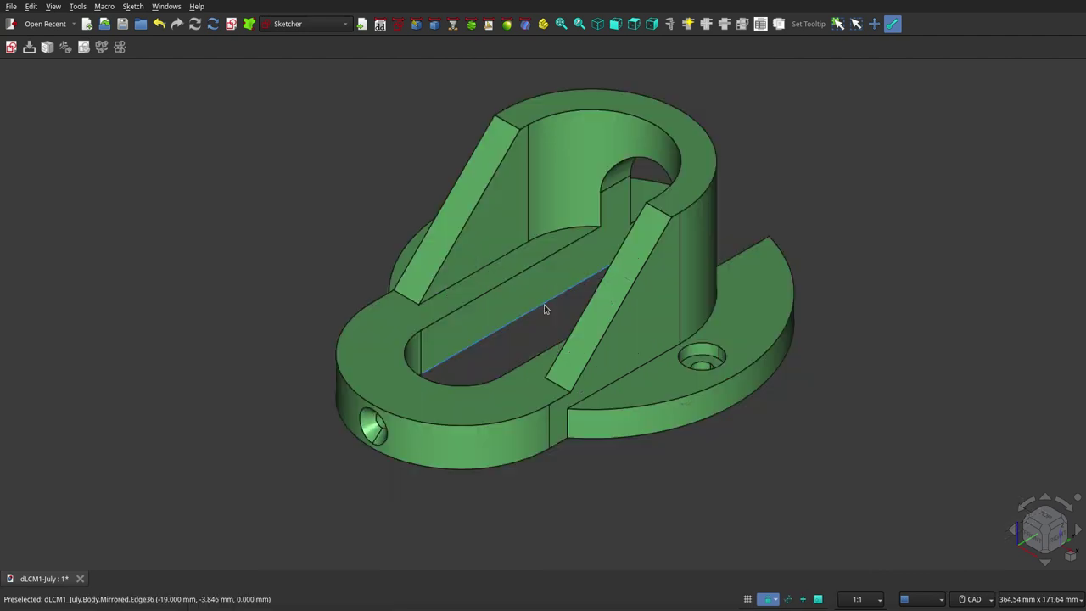
mouse_move(549, 320)
middle_mouse_down()
mouse_move(676, 291)
mouse_move(706, 206)
mouse_move(691, 150)
mouse_move(648, 116)
mouse_move(529, 127)
mouse_move(405, 179)
mouse_move(403, 254)
mouse_move(731, 281)
mouse_move(473, 337)
mouse_move(466, 359)
mouse_move(548, 381)
mouse_move(651, 387)
mouse_move(919, 301)
middle_mouse_up()
scroll(856, 340, "down", 2)
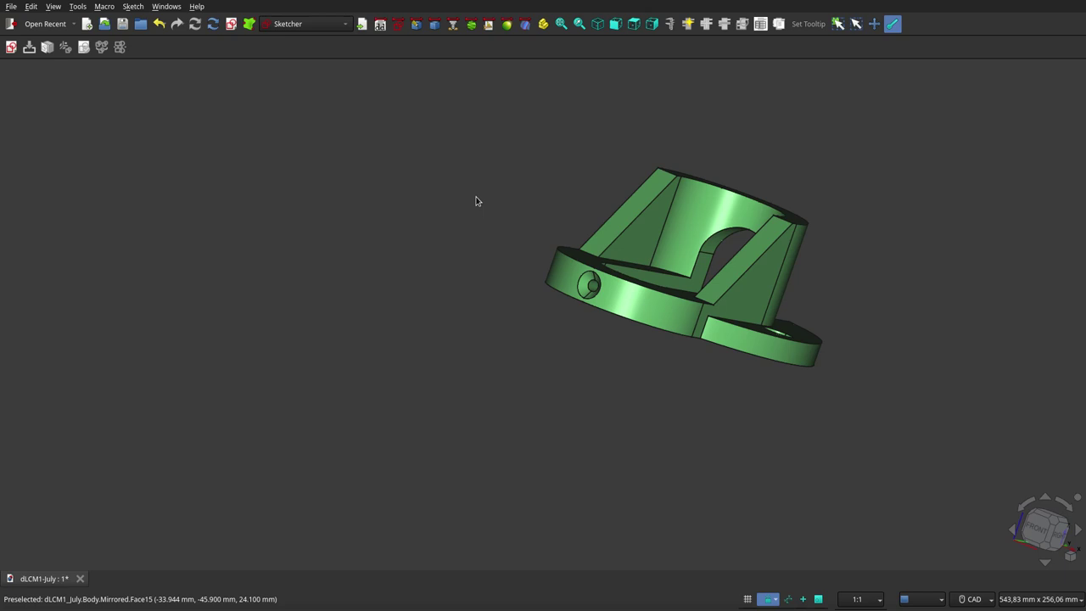
scroll(478, 201, "down", 2)
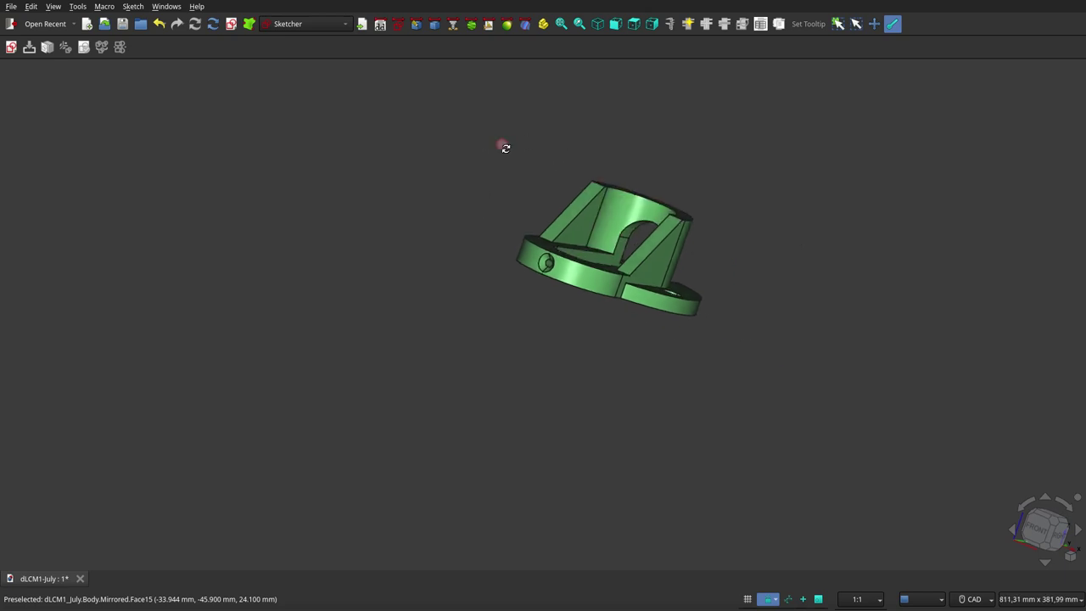
mouse_move(506, 147)
middle_mouse_down()
mouse_move(516, 323)
mouse_move(633, 213)
middle_mouse_up()
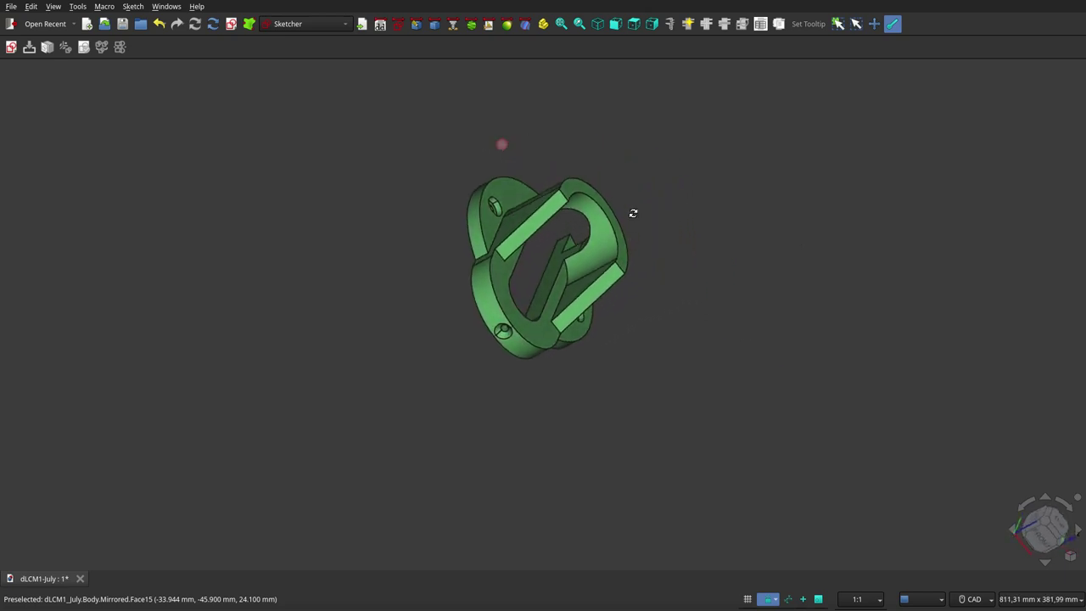
mouse_move(585, 244)
middle_mouse_down()
mouse_move(511, 240)
mouse_move(393, 264)
mouse_move(252, 192)
middle_mouse_up()
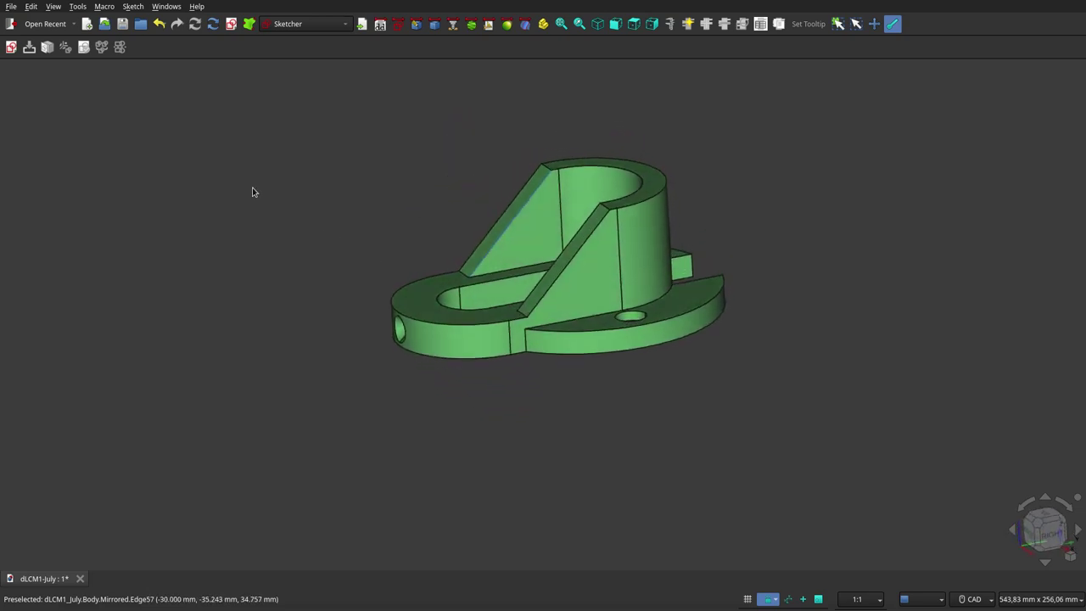
mouse_move(416, 247)
middle_mouse_down()
mouse_move(334, 179)
mouse_move(337, 150)
mouse_move(332, 235)
mouse_move(441, 289)
mouse_move(534, 312)
mouse_move(671, 279)
mouse_move(686, 250)
mouse_move(541, 297)
mouse_move(425, 215)
middle_mouse_up()
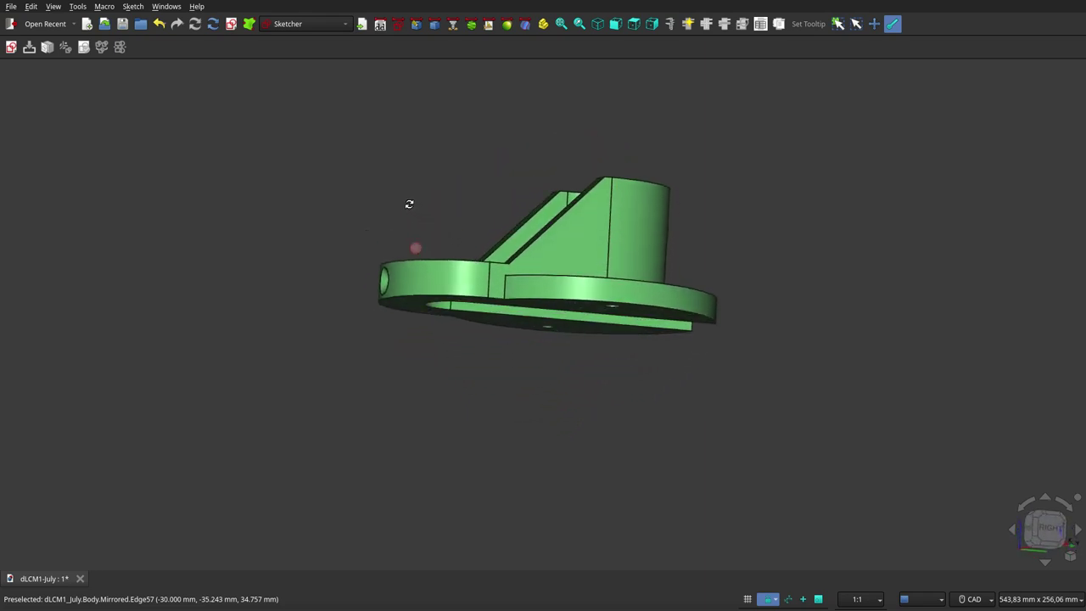